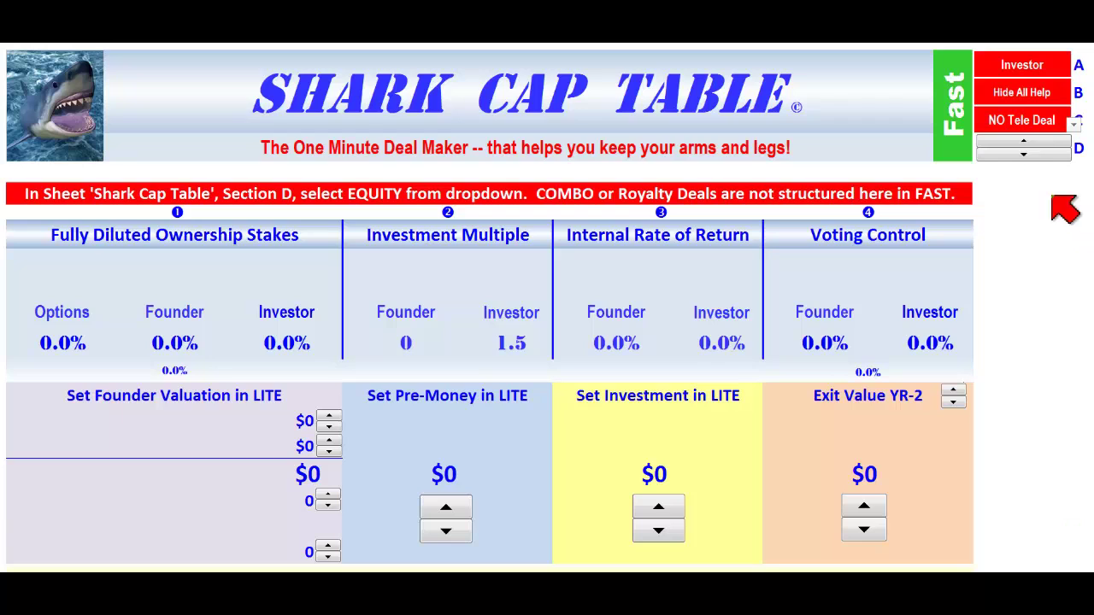
Set the help level to Show Helpful Detail.
left_click(1030, 92)
left_click(1066, 96)
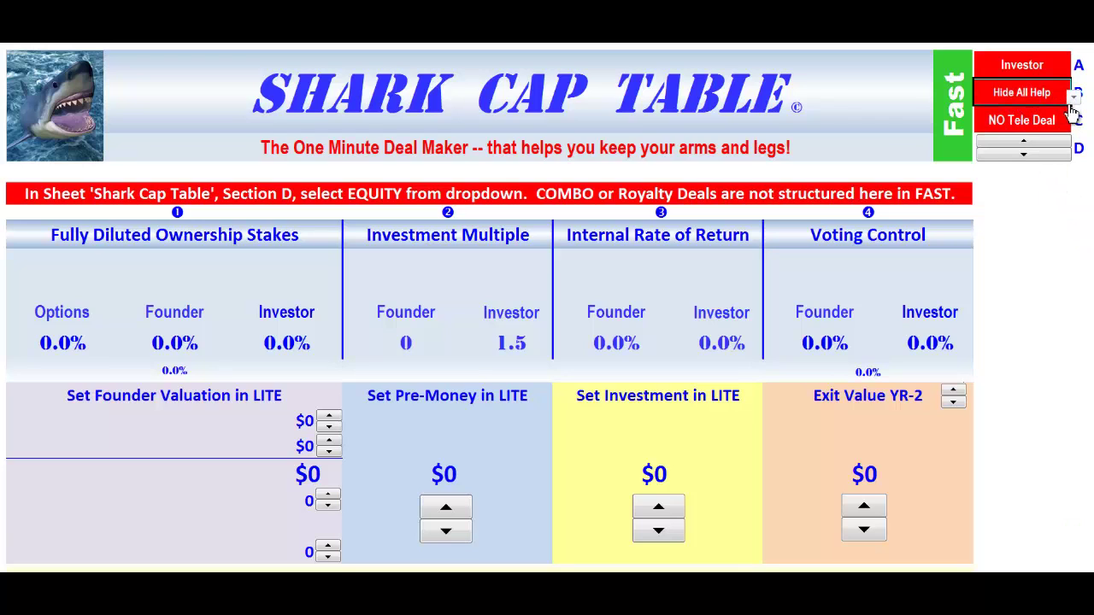
left_click(1073, 96)
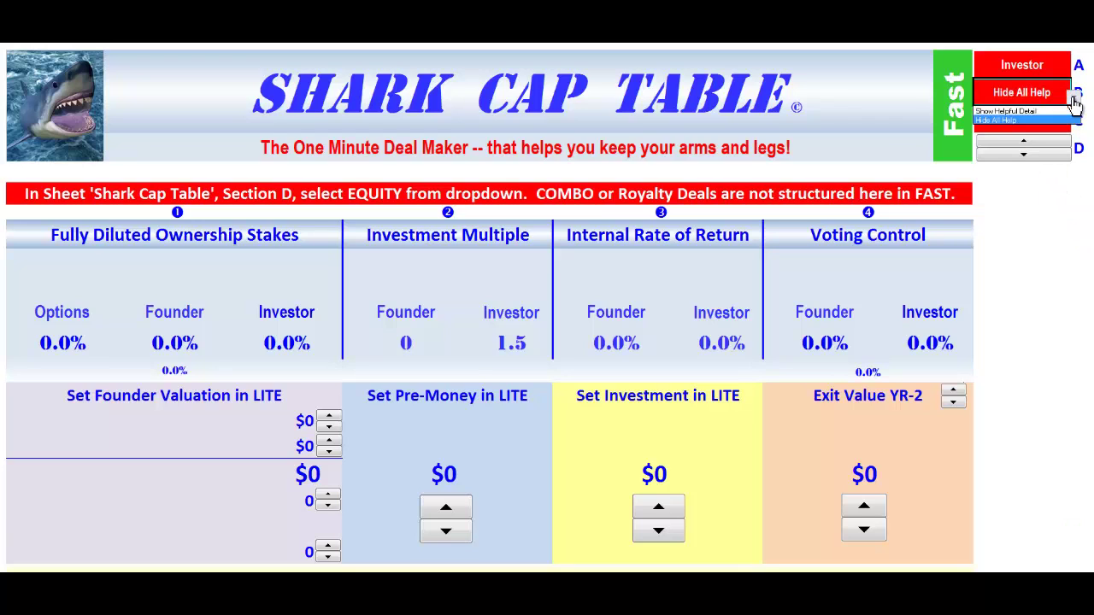
left_click(1009, 111)
Switch the deal type from NO Tele Deal to Telephone Deal.
left_click(1013, 123)
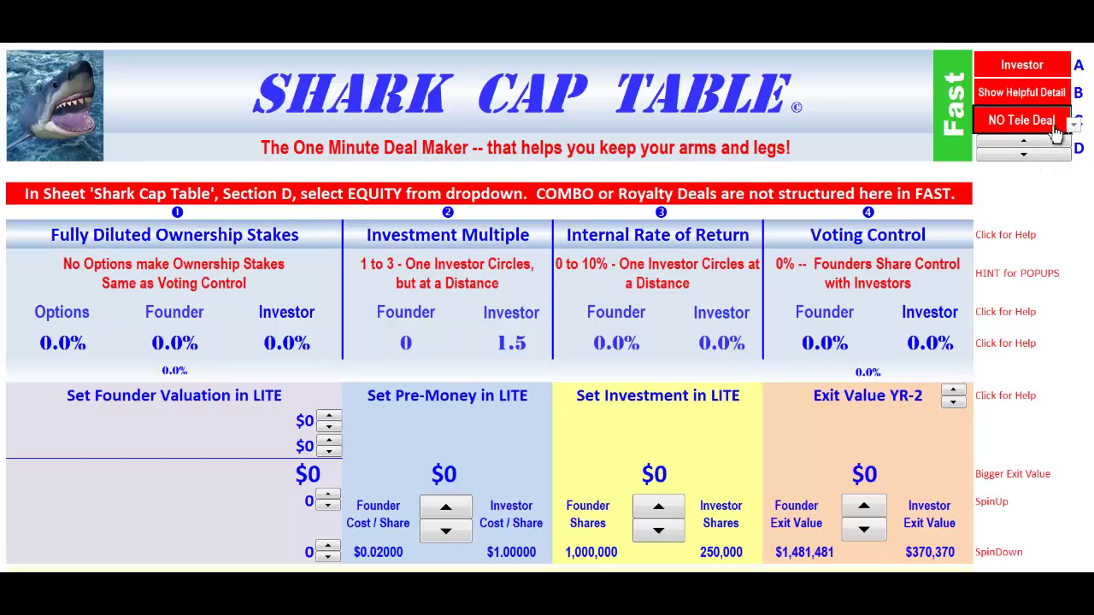
left_click(1074, 125)
left_click(1020, 139)
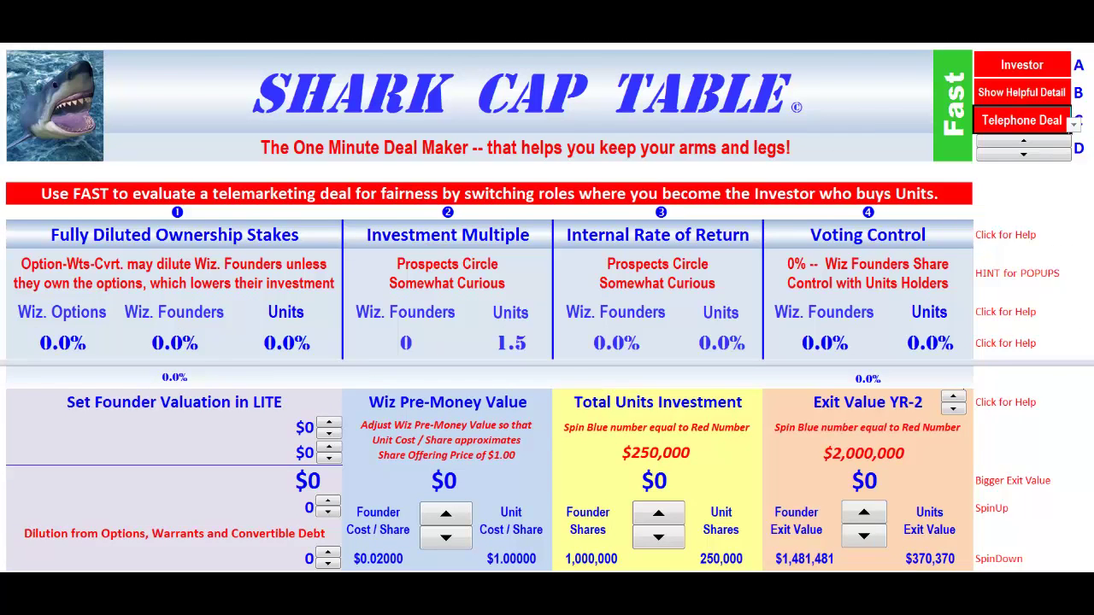
Scroll down to the WizBang phone-offer banner and select the 'Hang up or listen?' row.
scroll(919, 408, "down", 2)
mouse_move(895, 365)
left_mouse_down()
mouse_move(899, 385)
mouse_move(900, 363)
left_mouse_up()
scroll(535, 468, "down", 6)
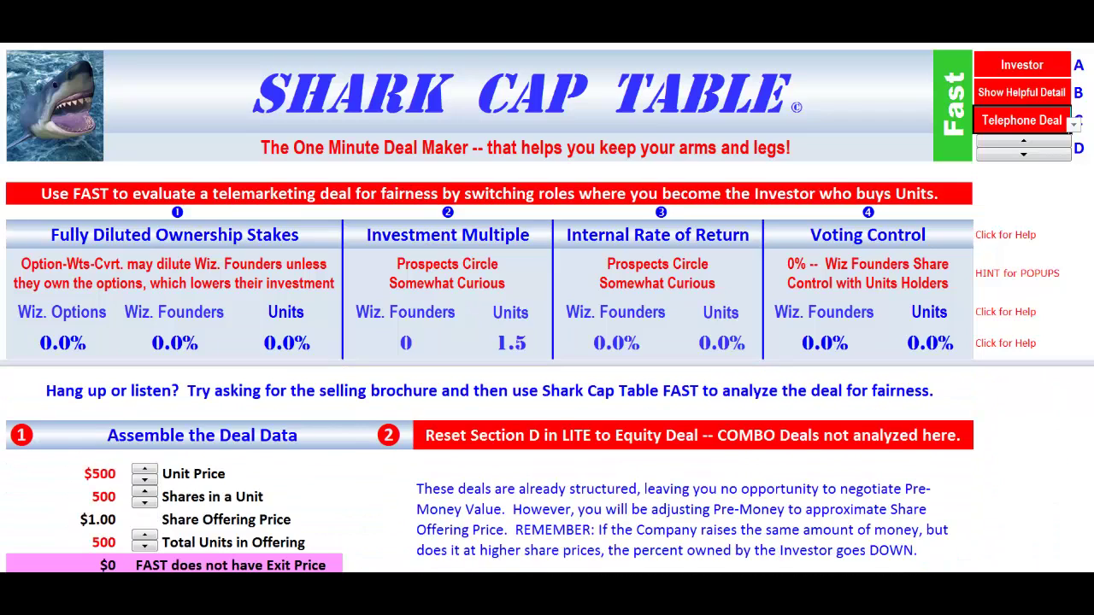
scroll(242, 477, "up", 1)
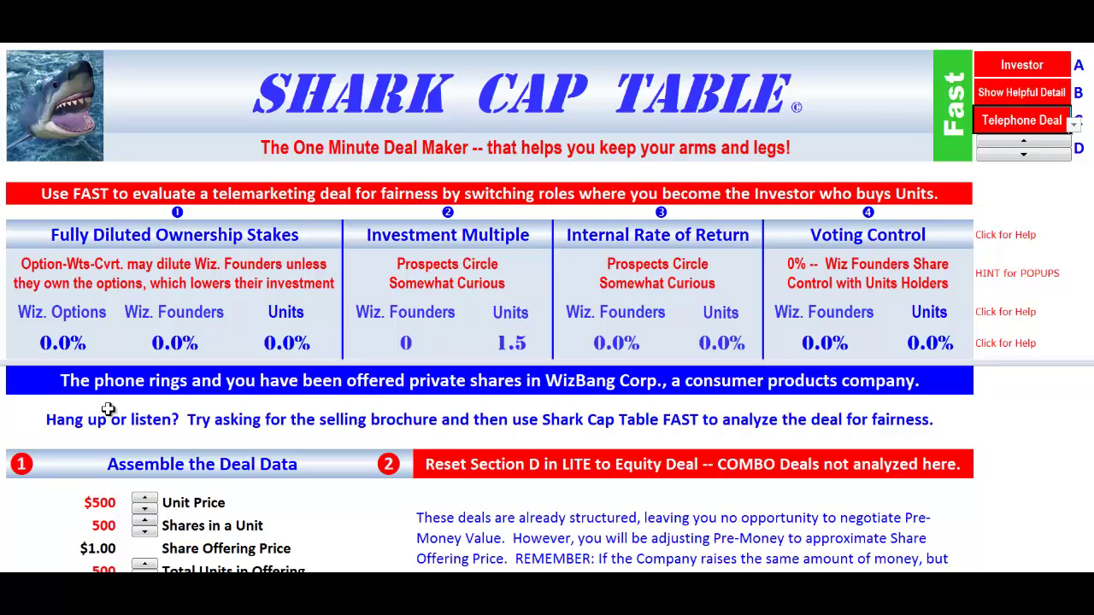
left_click(51, 422)
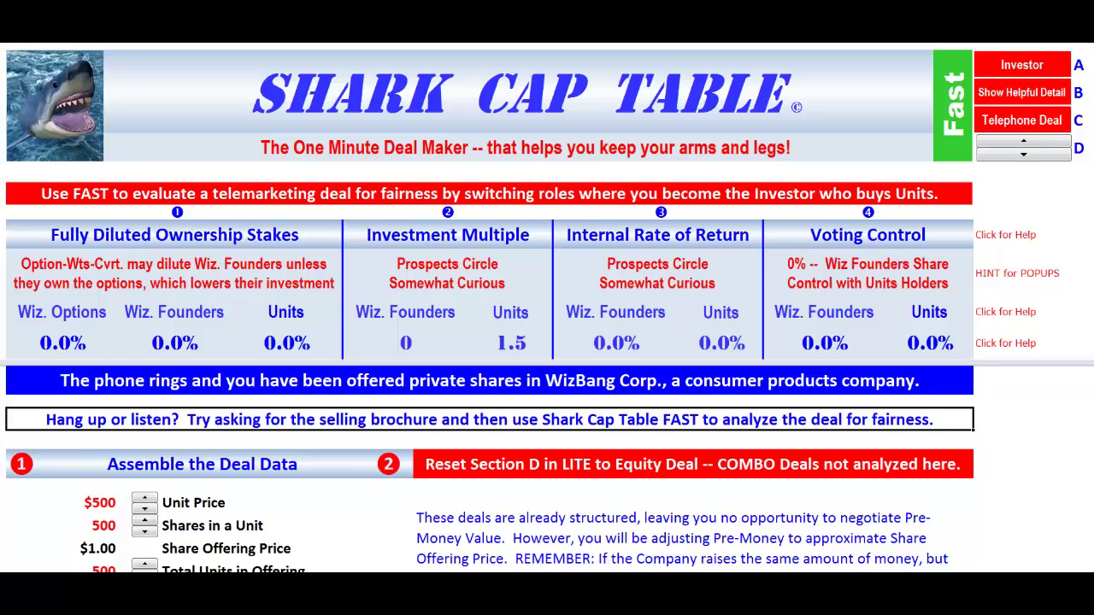
scroll(490, 469, "down", 1)
Raise the Unit Price to $10,000 and Shares in a Unit to 7,500.
left_click(51, 399)
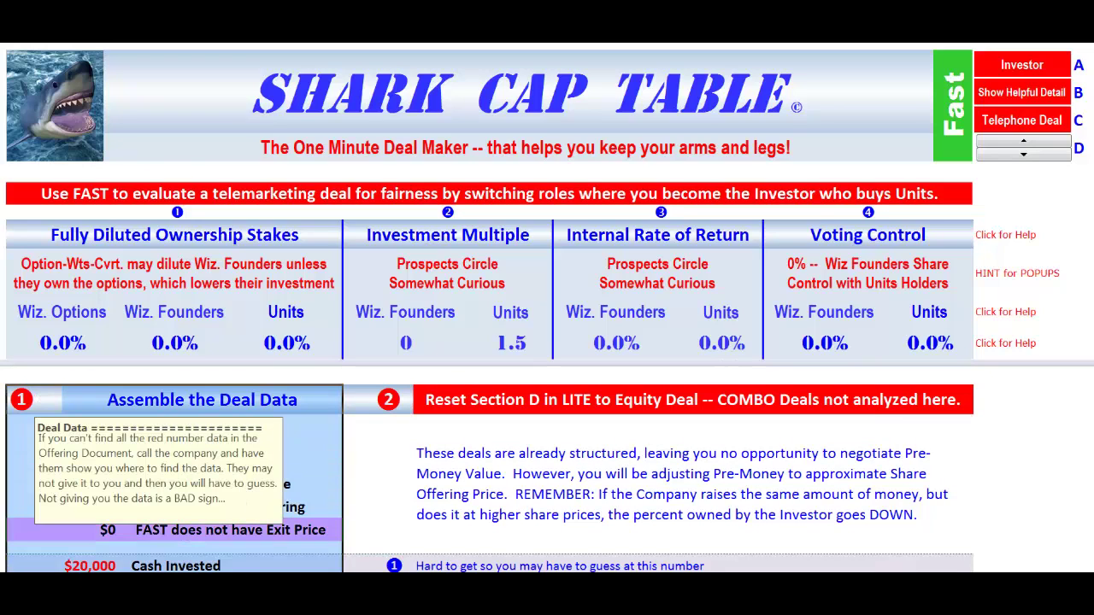
left_click(364, 481)
left_click(86, 438)
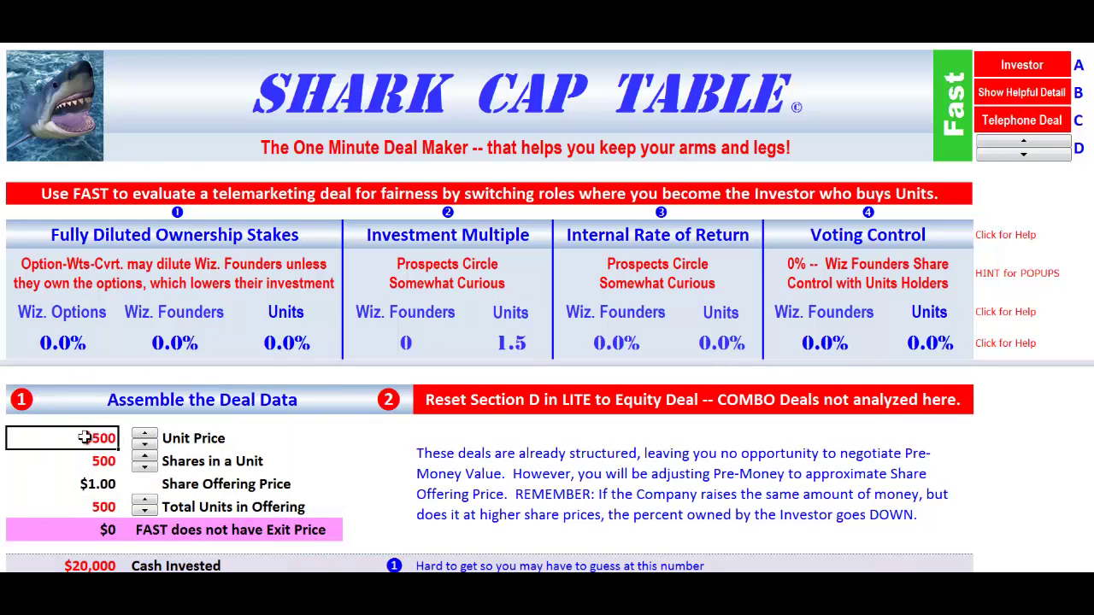
left_click(146, 434)
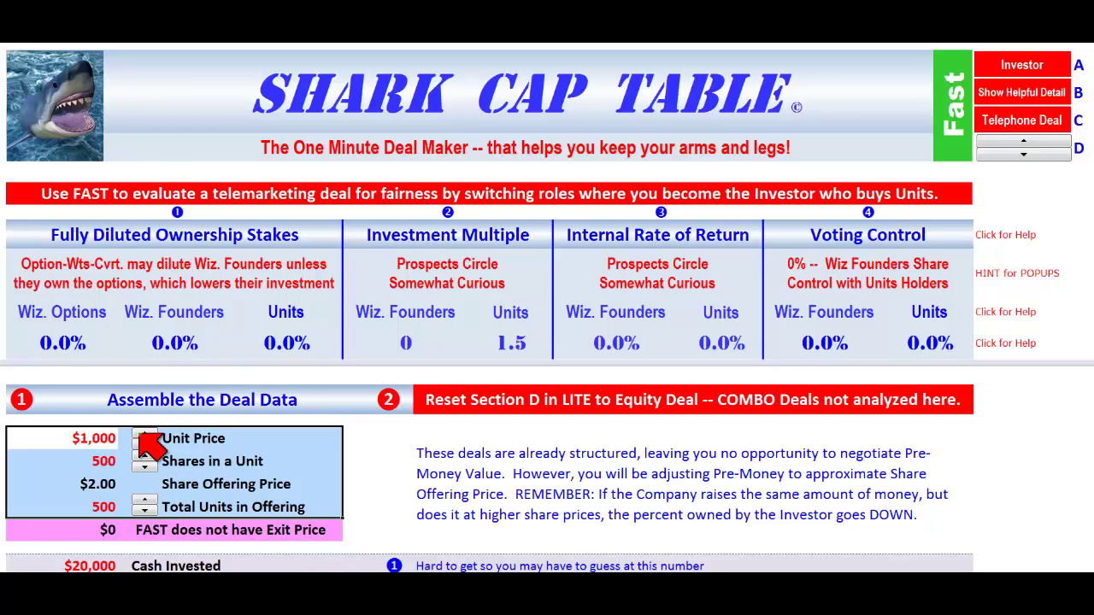
left_click(144, 436)
left_click(144, 436)
left_click(143, 435)
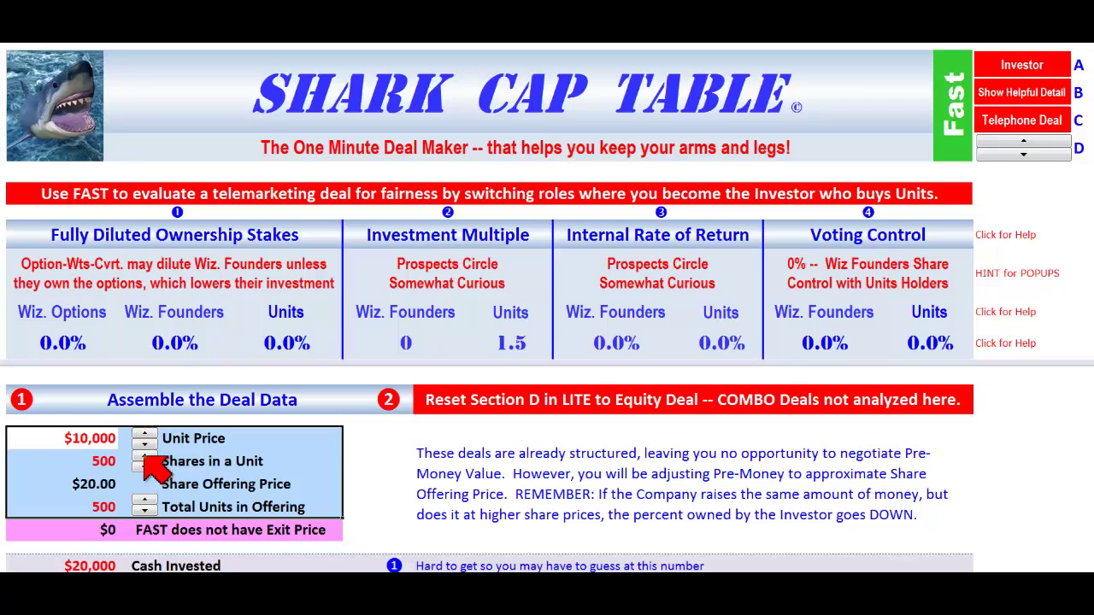
left_click(143, 458)
left_click(144, 457)
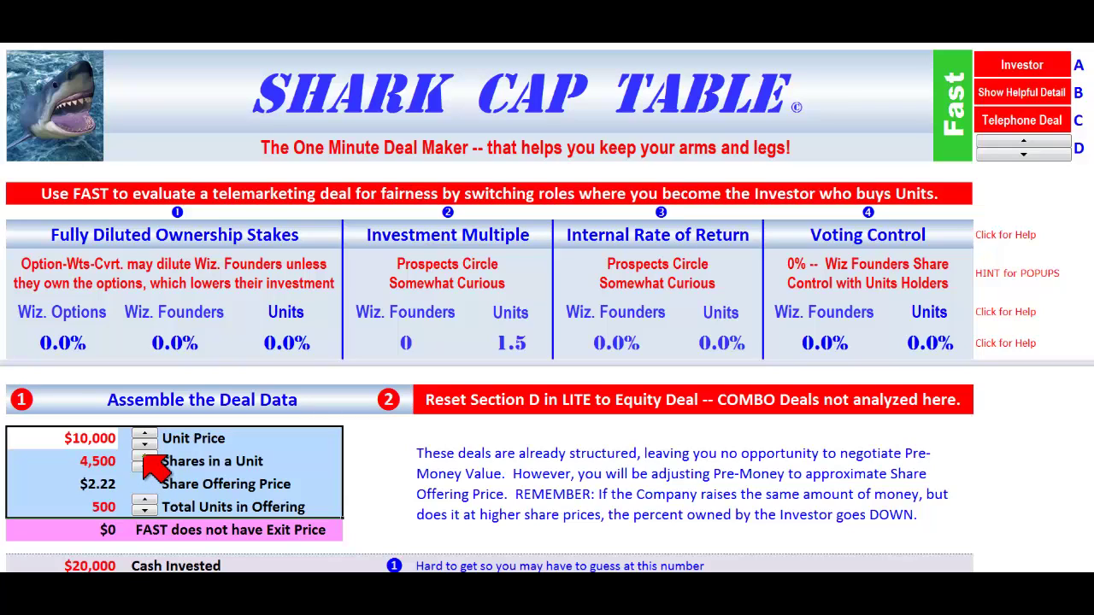
left_click(143, 457)
left_click(143, 457)
Set the Total Units in the offering to 40.
left_click(144, 511)
left_click(144, 512)
left_click(144, 511)
left_click(144, 511)
type("40")
key("Return")
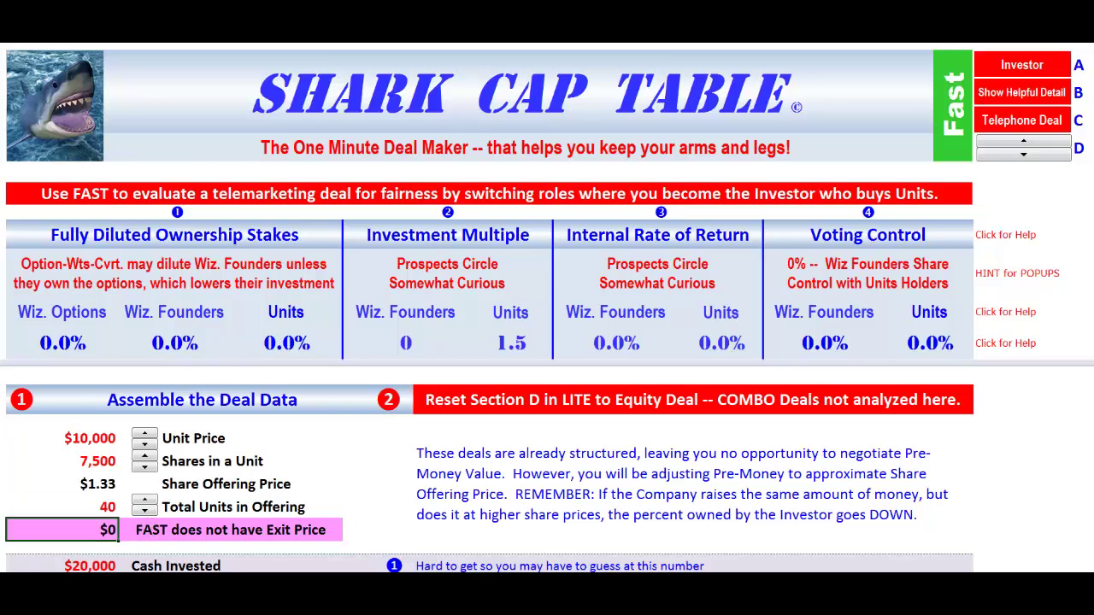
scroll(487, 470, "down", 1)
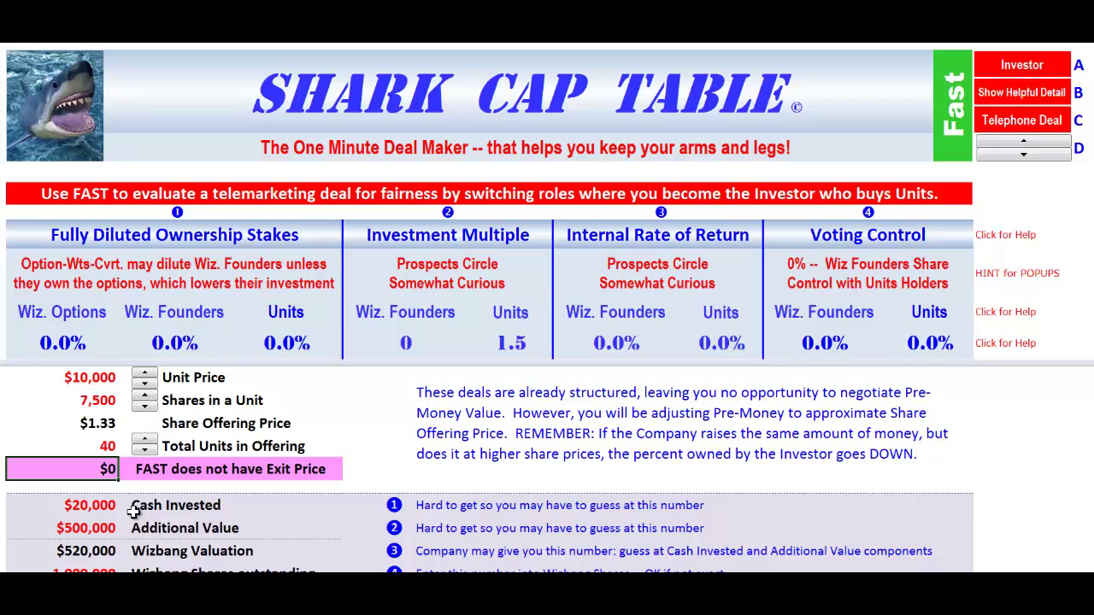
Enter $100,000 Cash Invested and $1,000,000 Additional Value.
left_click(88, 507)
double_click(88, 506)
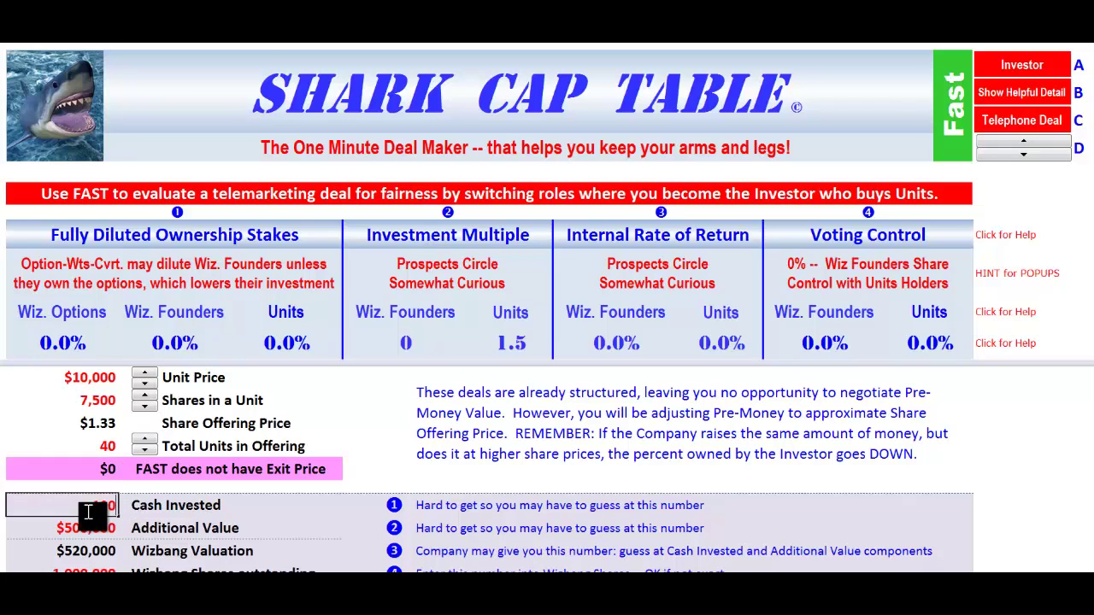
type("100000")
key("Return")
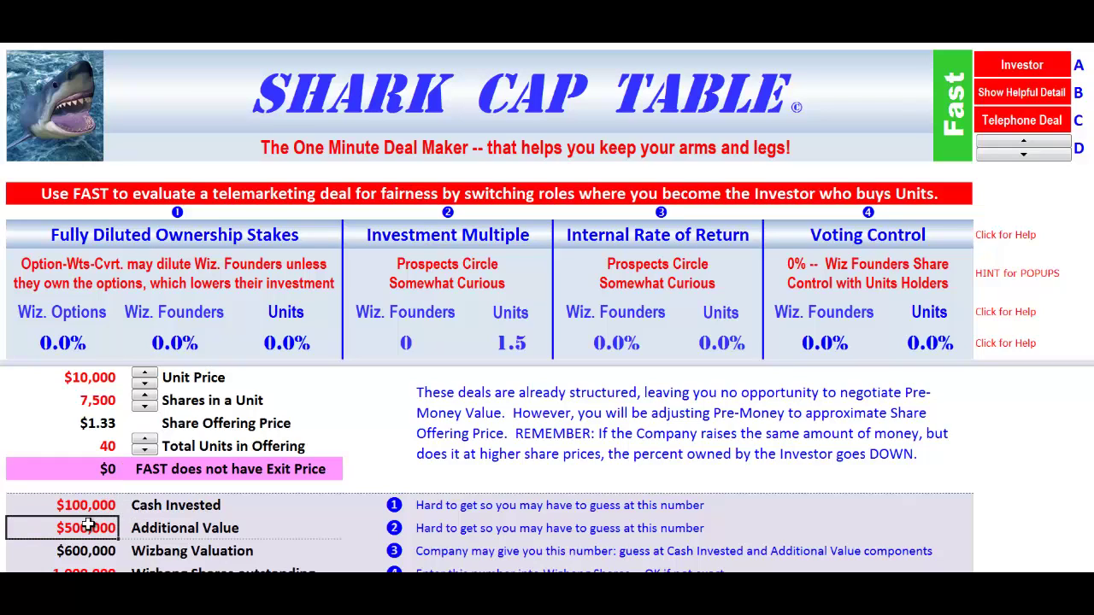
double_click(88, 526)
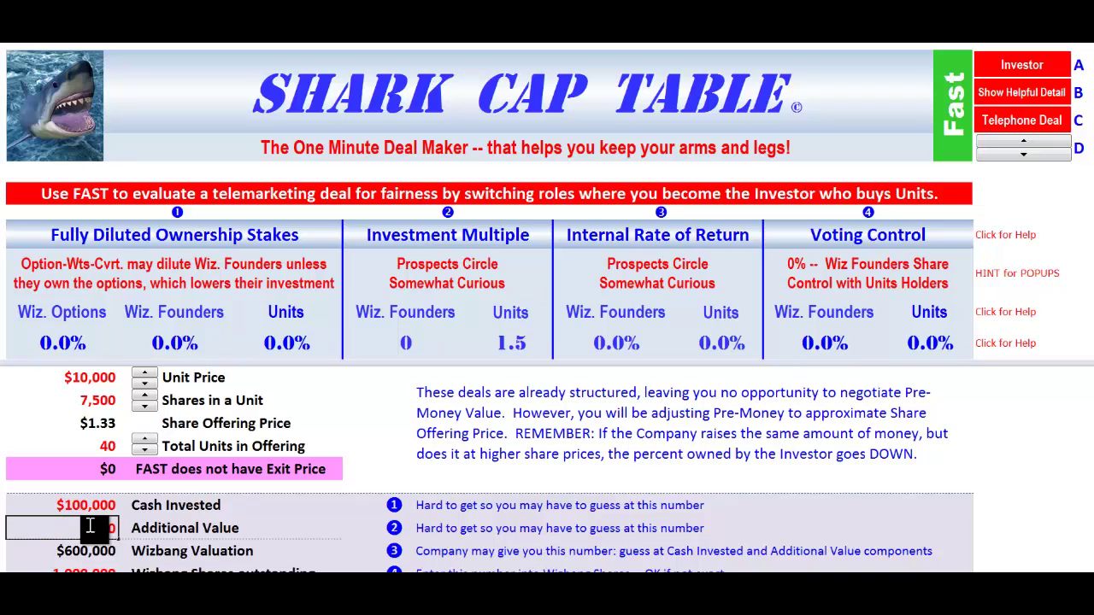
type("1000000")
key("Return")
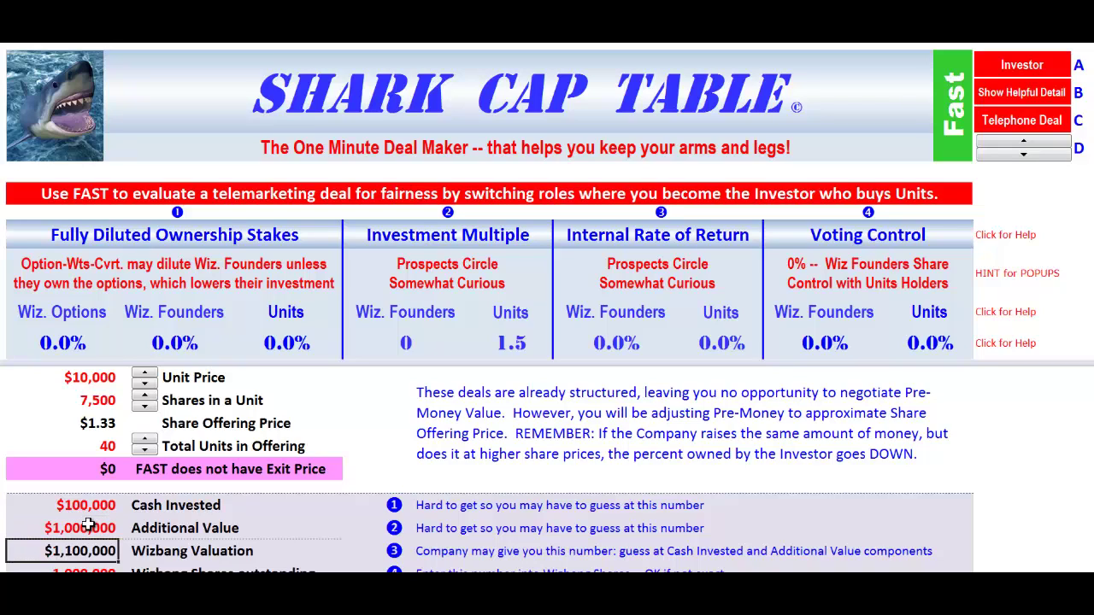
Set 3,000,000 Wizbang shares outstanding and 1,000,000 options, warrants and convertibles.
left_click(86, 569)
double_click(90, 569)
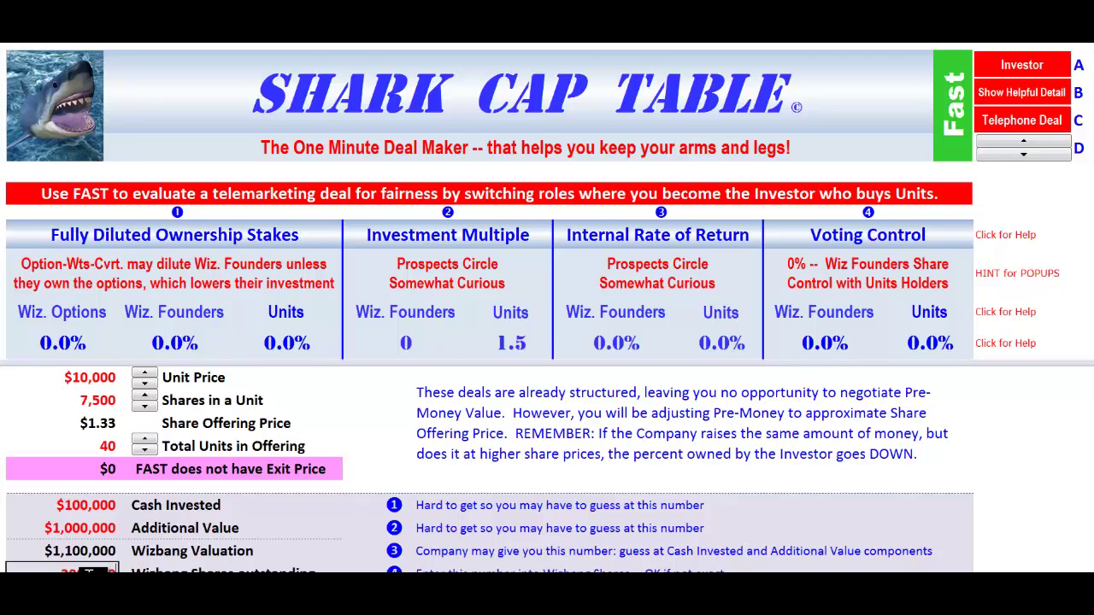
key("Return")
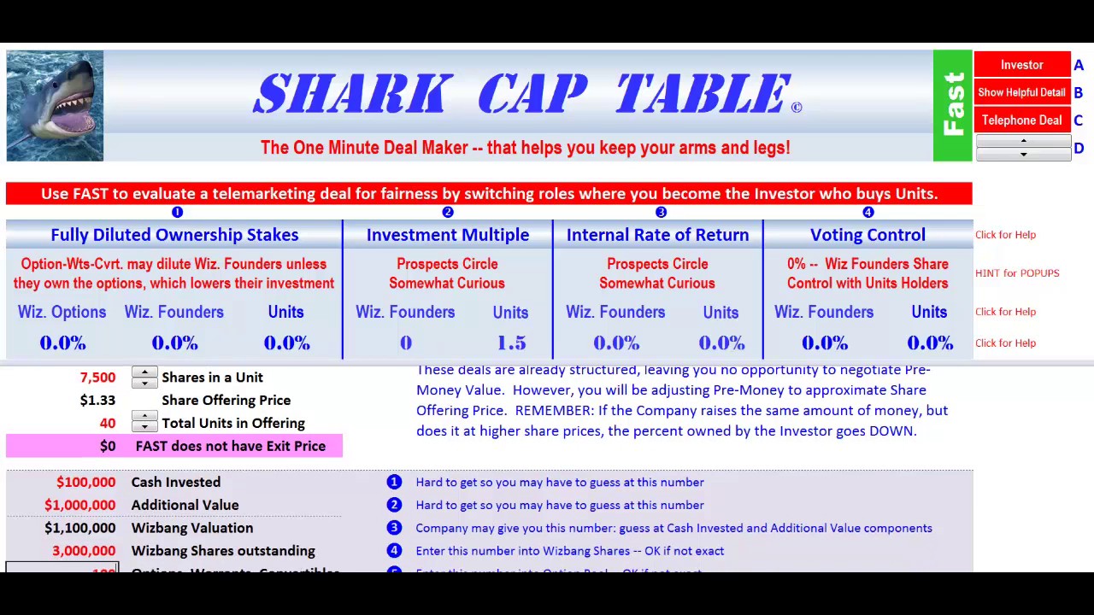
type("1000000")
key("Return")
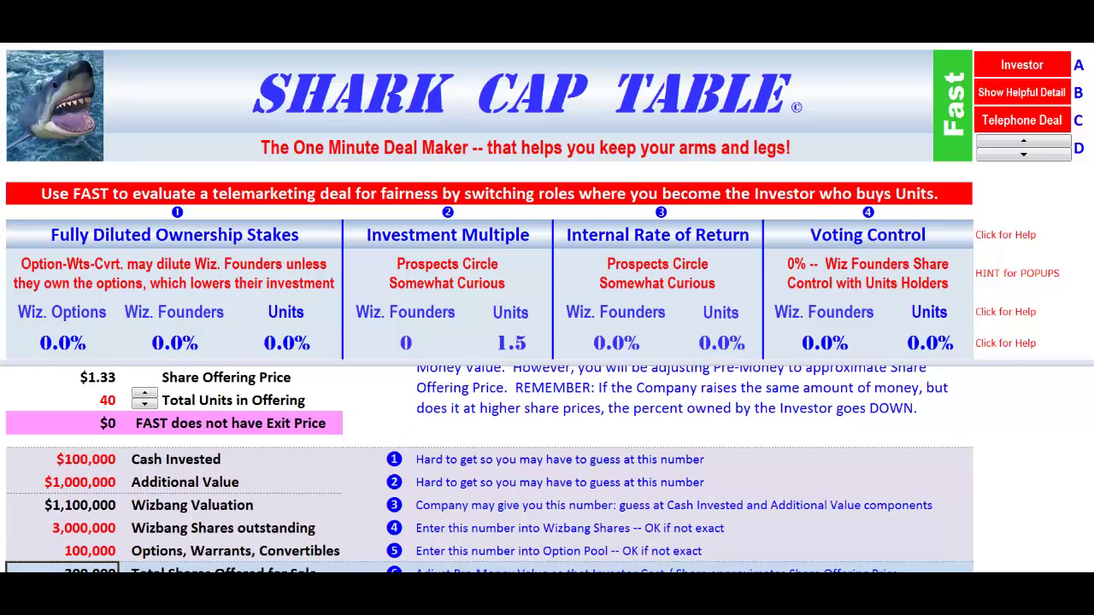
left_click(100, 550)
double_click(101, 551)
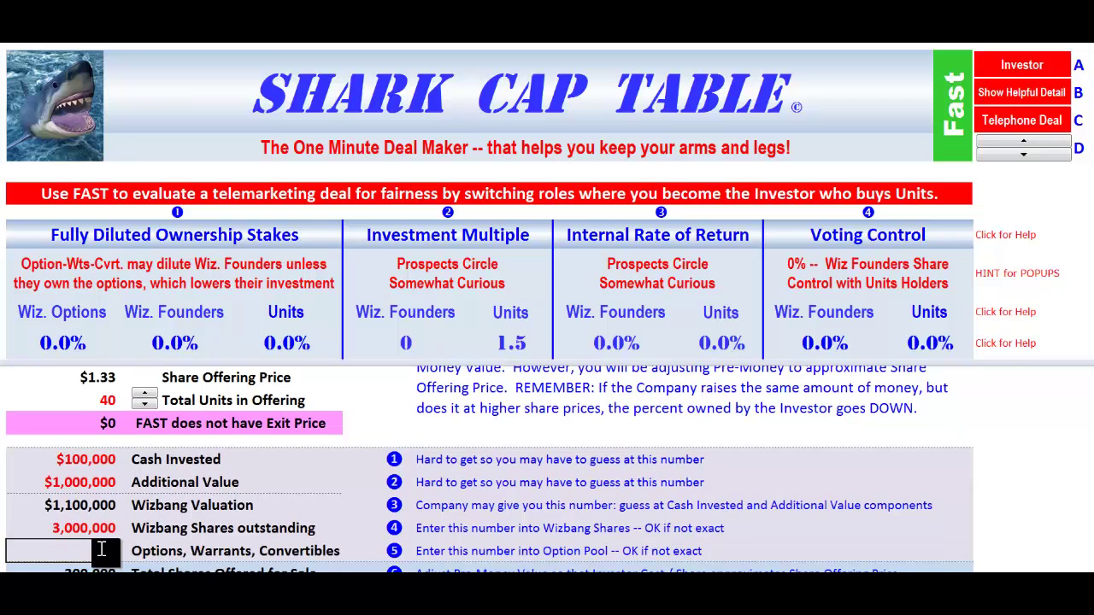
type("1,000,000")
key("Return")
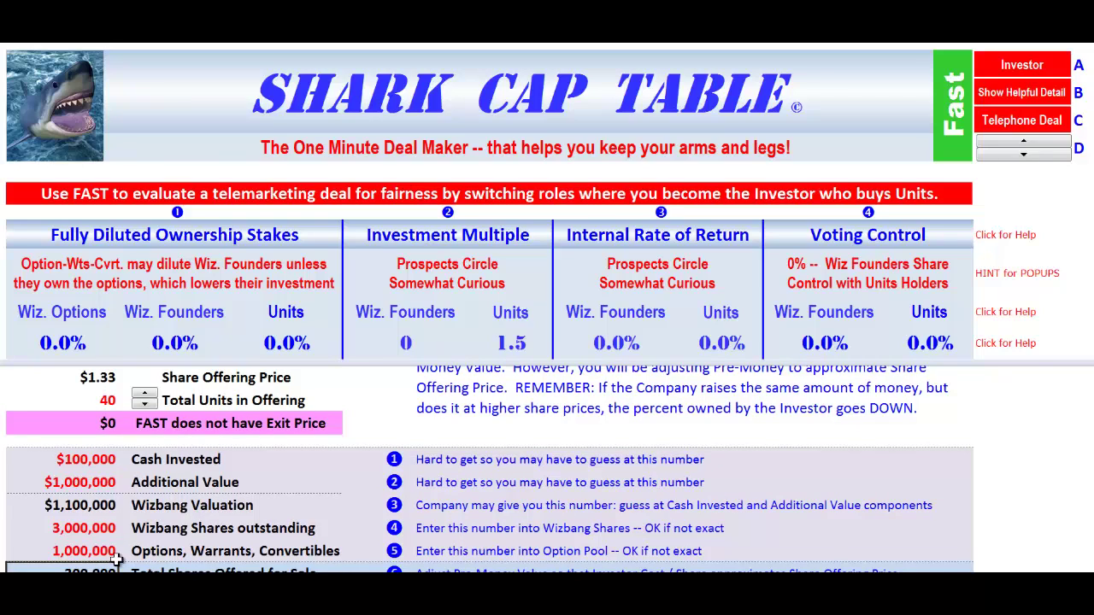
Enter 10000000 as the Cash Out Amount.
scroll(135, 568, "down", 2)
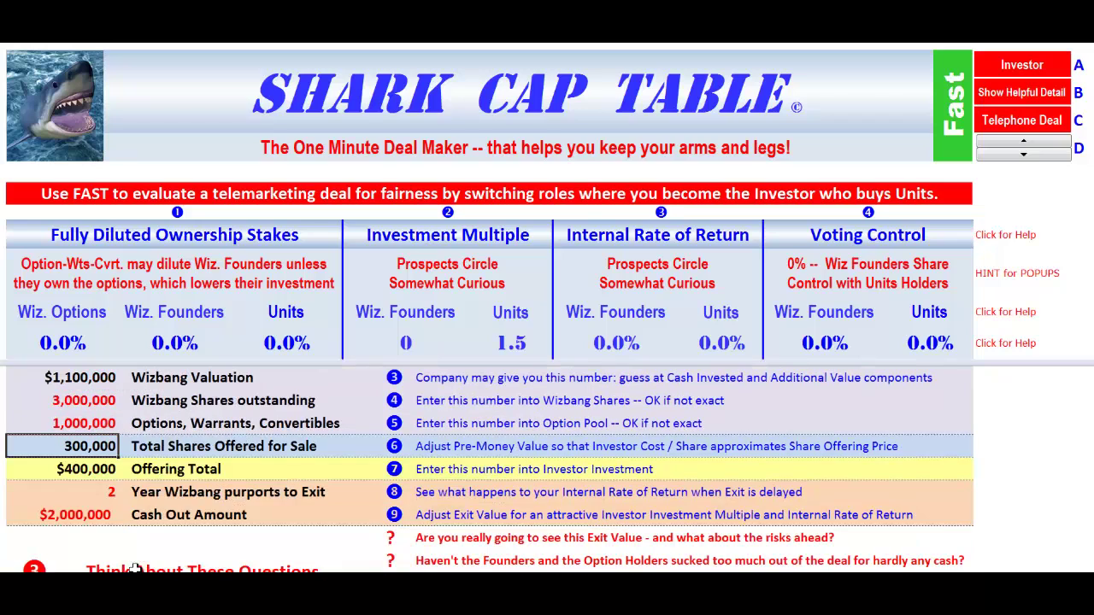
left_click(69, 520)
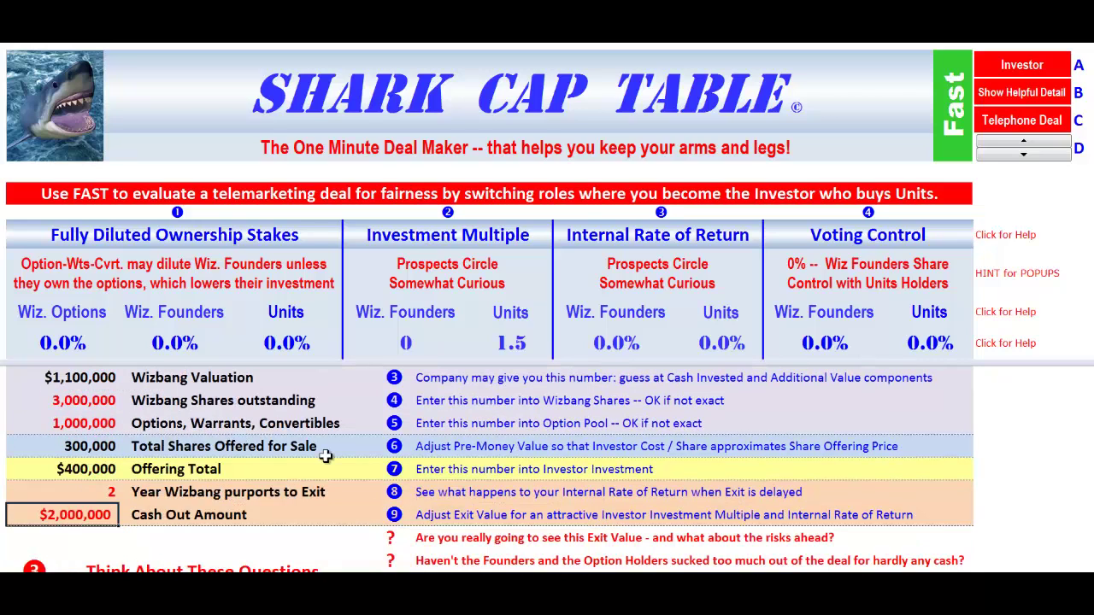
type("10")
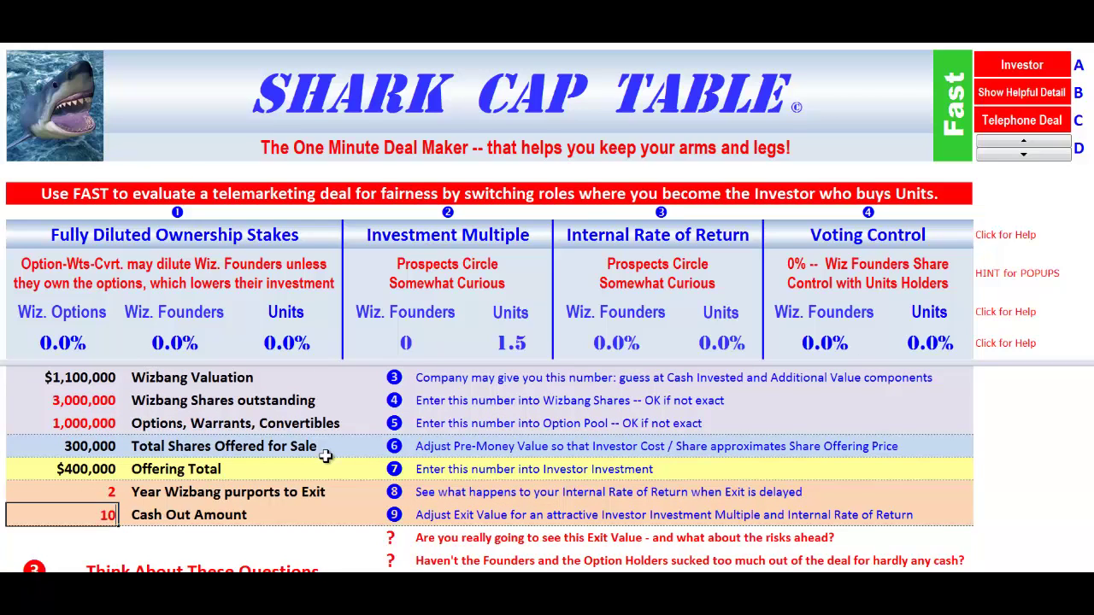
type("000000")
key("Return")
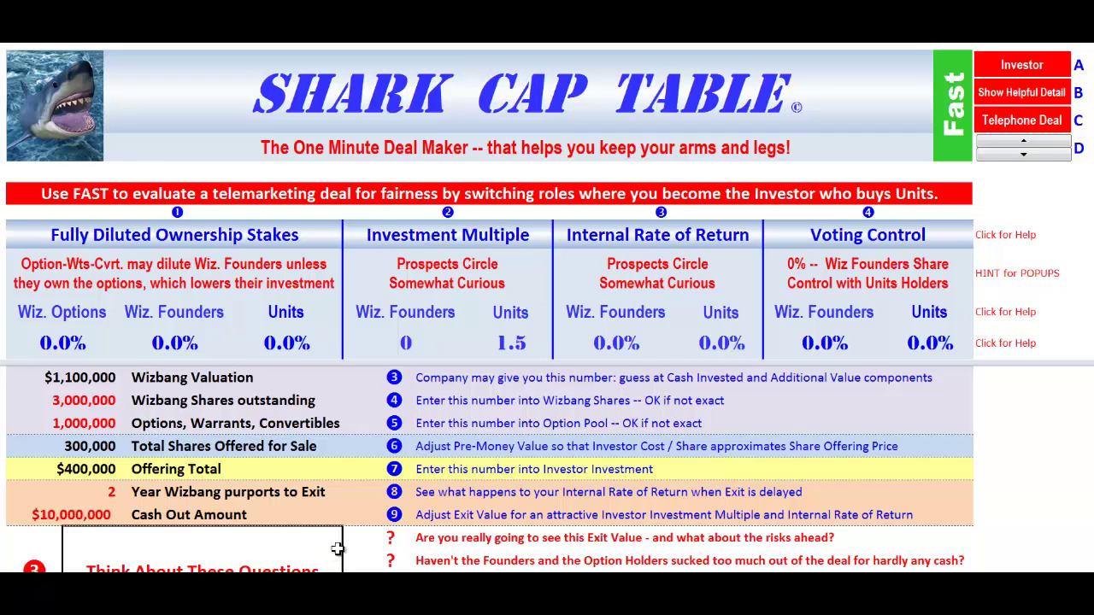
scroll(654, 531, "up", 1)
scroll(654, 531, "up", 1)
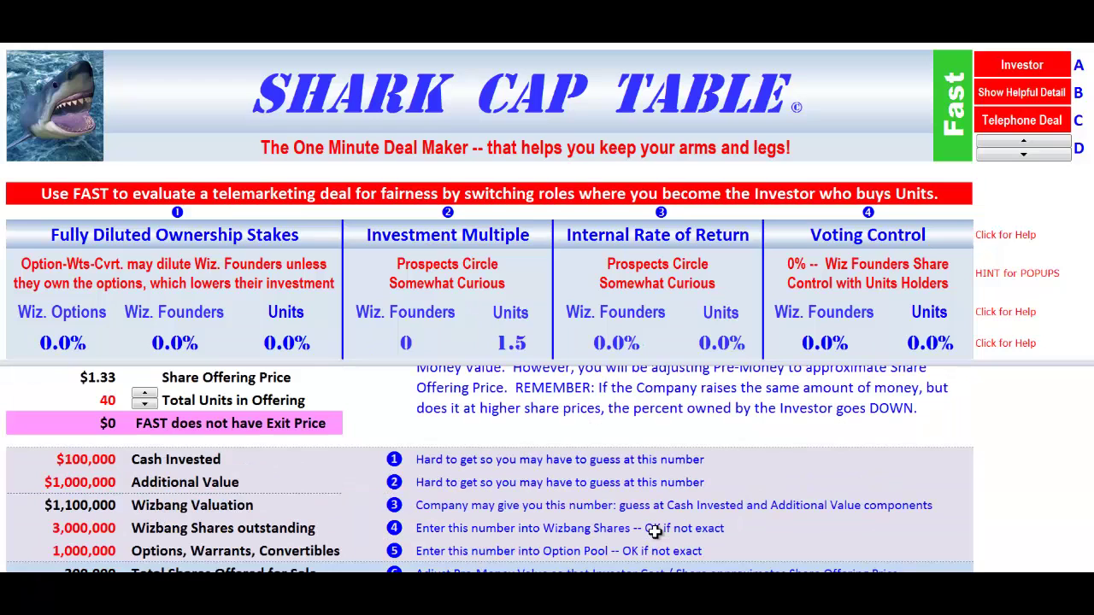
scroll(547, 200, "down", 3)
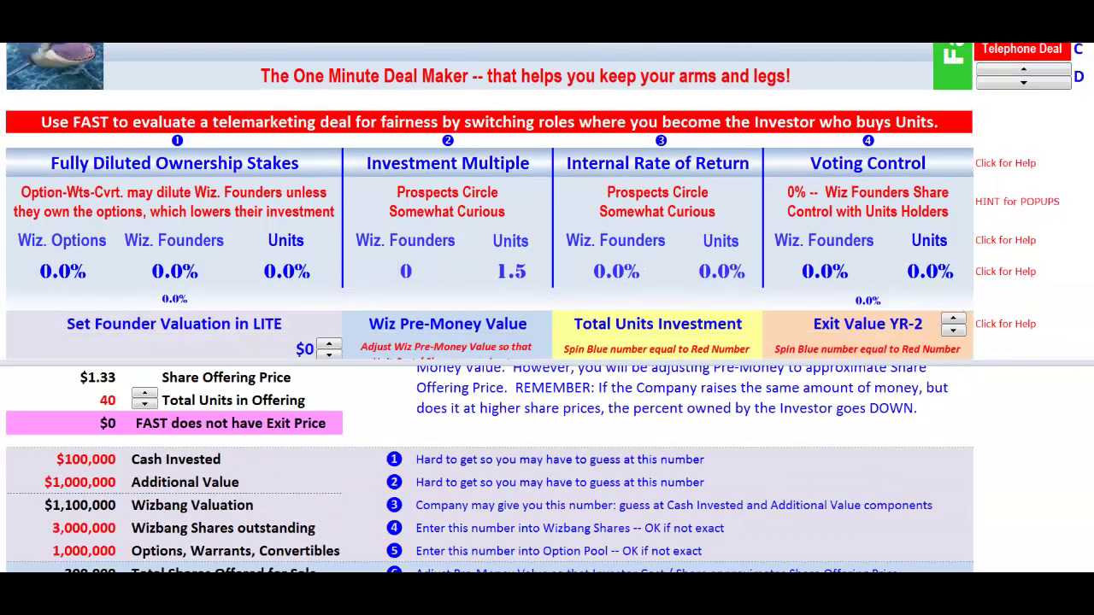
scroll(378, 258, "down", 1)
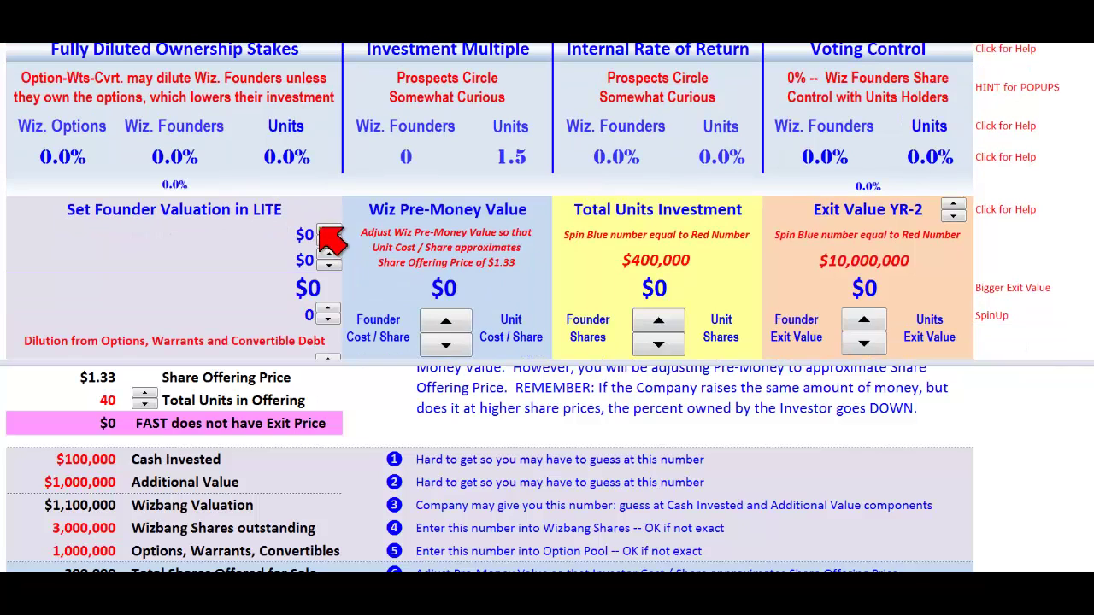
scroll(1034, 92, "up", 4)
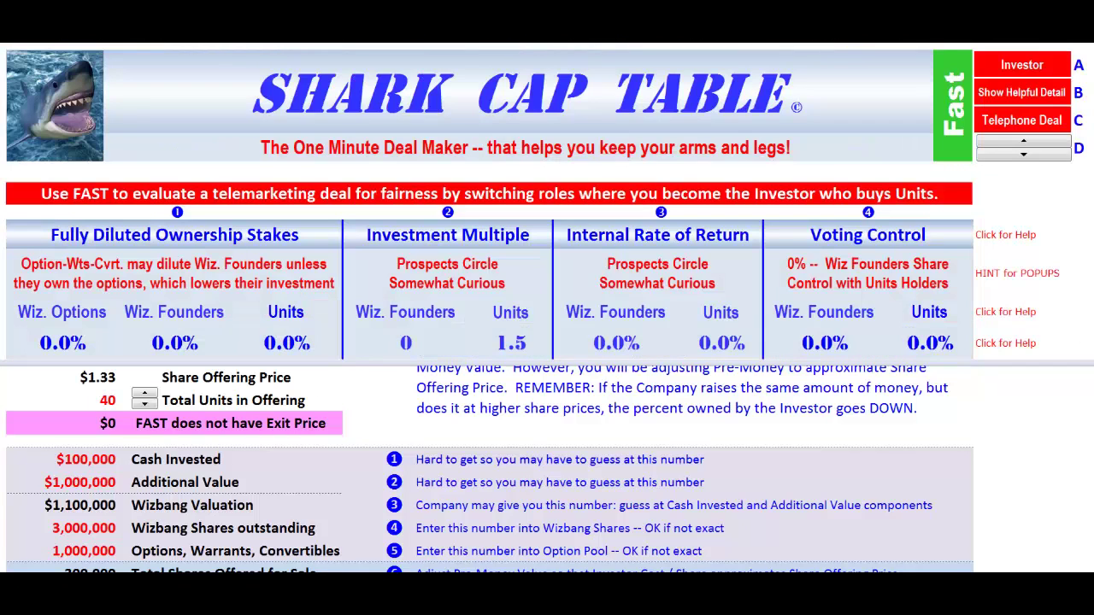
left_click(1013, 92)
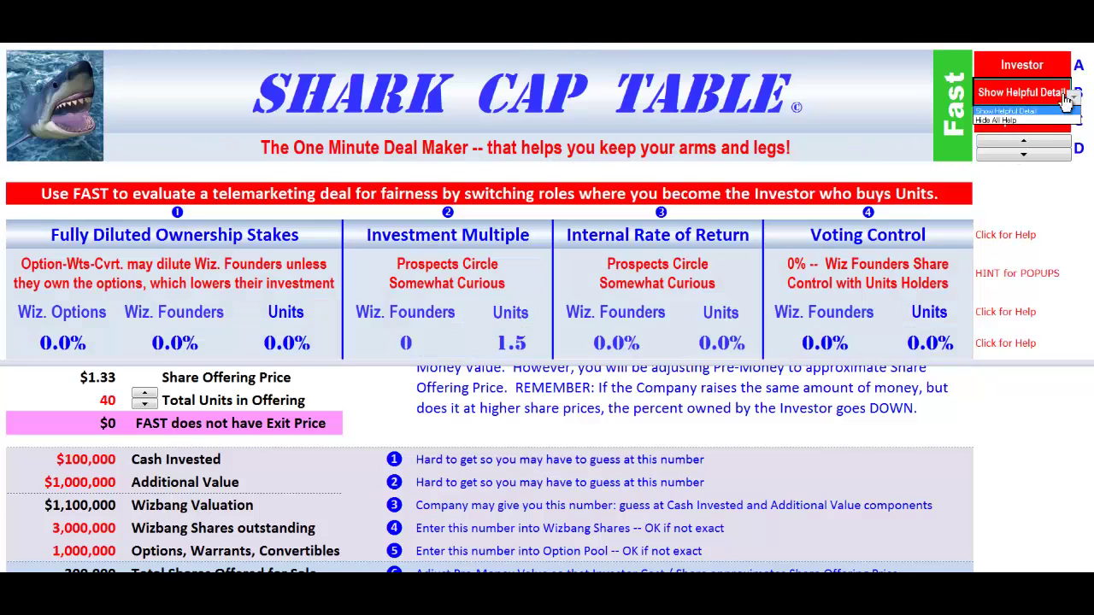
left_click(1004, 111)
scroll(545, 202, "down", 4)
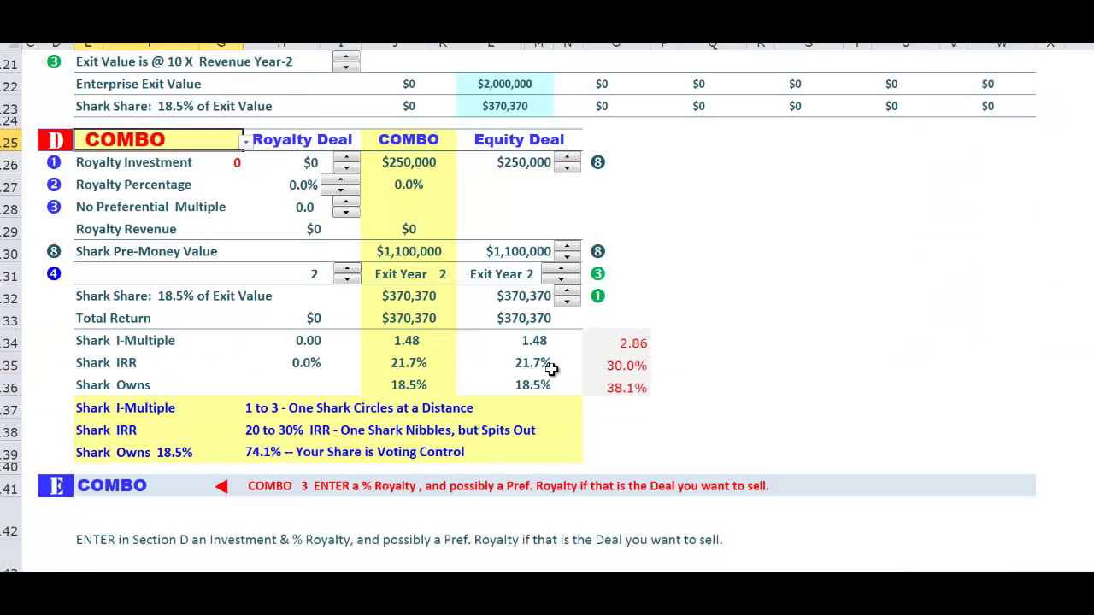
Change the D25 deal type from COMBO to Equity Deal.
left_click(246, 141)
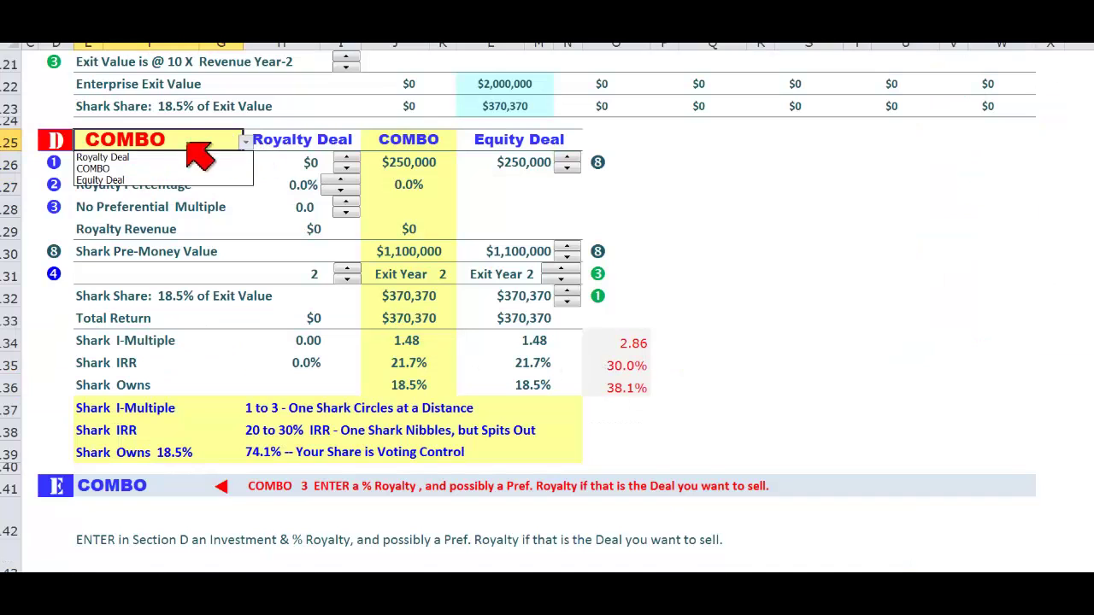
left_click(106, 180)
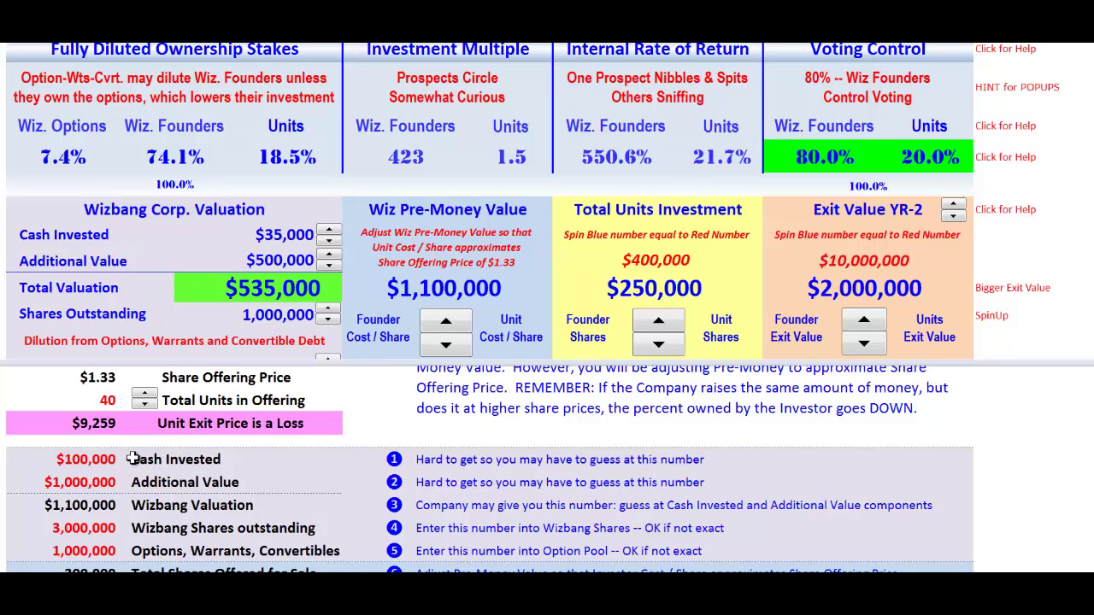
Spin Cash Invested to $100,000, Additional Value to $1,000,000 and Shares Outstanding to 3,000,000.
left_click_drag(328, 233, 328, 266)
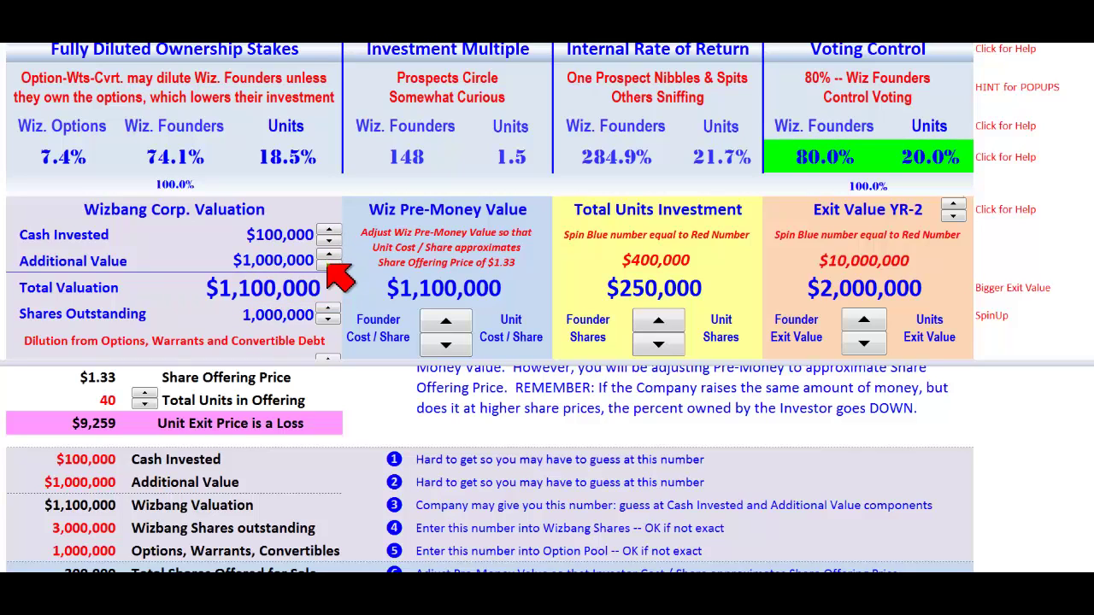
left_click(329, 310)
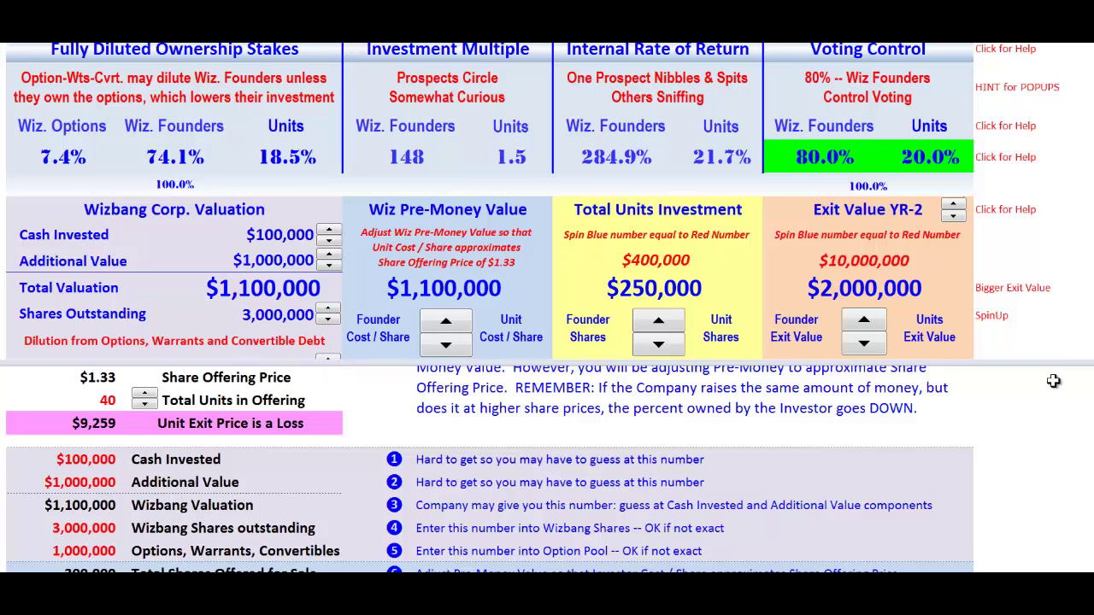
scroll(532, 202, "down", 2)
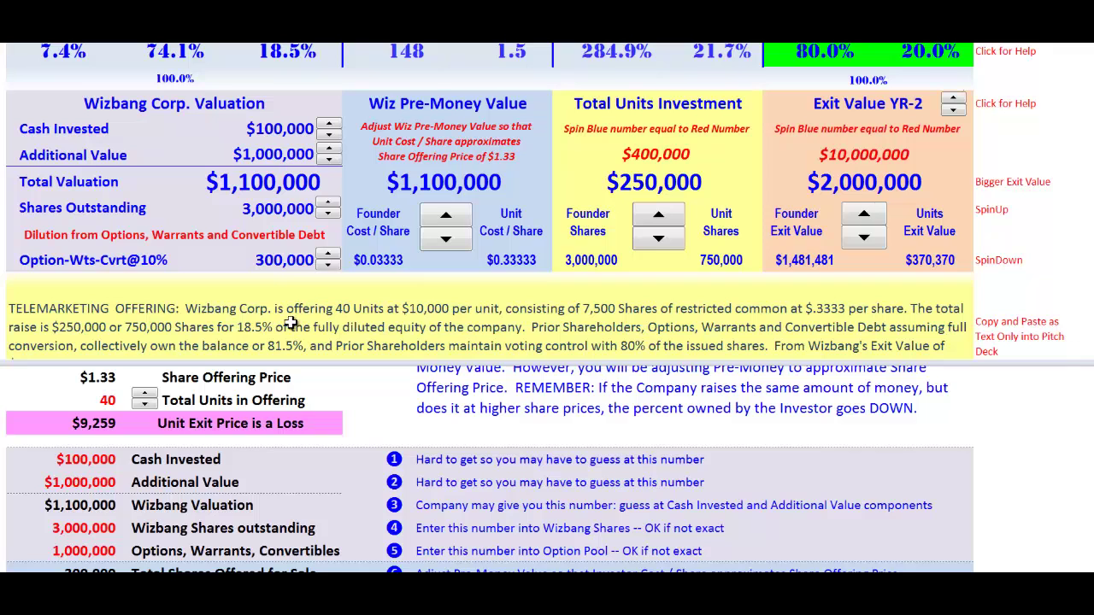
scroll(214, 425, "down", 1)
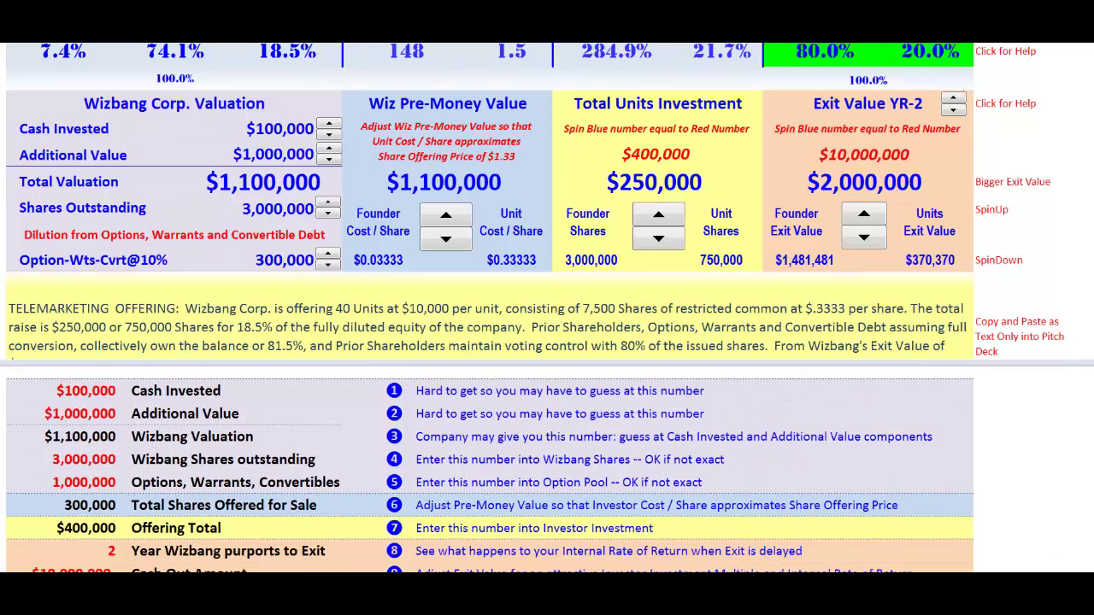
Raise the options, warrants and convertibles dilution to 1,020,000 (34%).
left_click(326, 254)
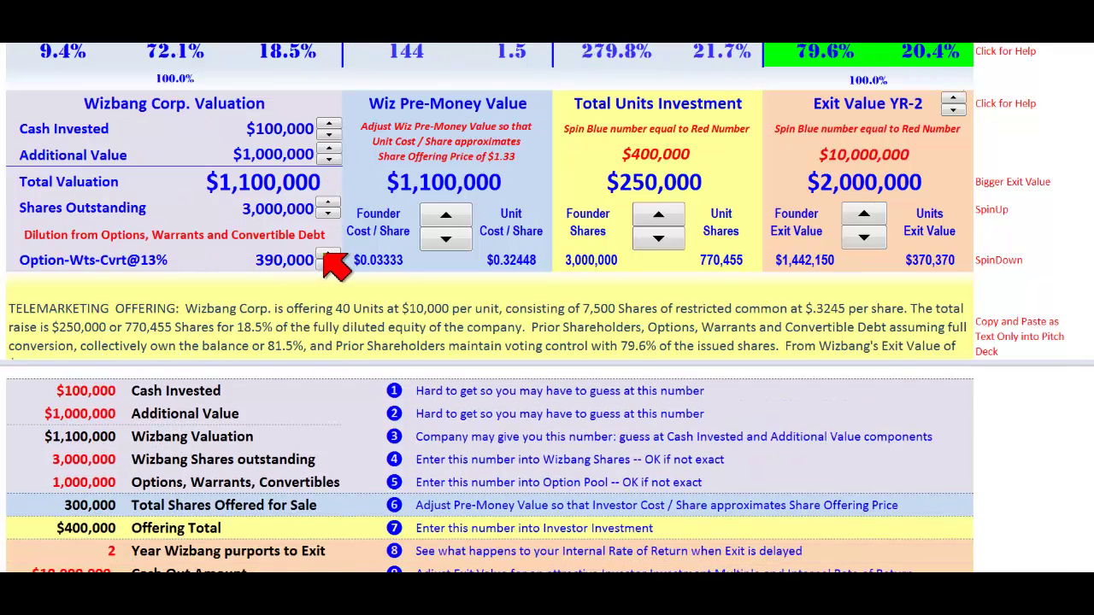
left_click(326, 254)
left_click(326, 254)
left_click(326, 254)
left_click(326, 255)
left_click(326, 255)
left_click(273, 261)
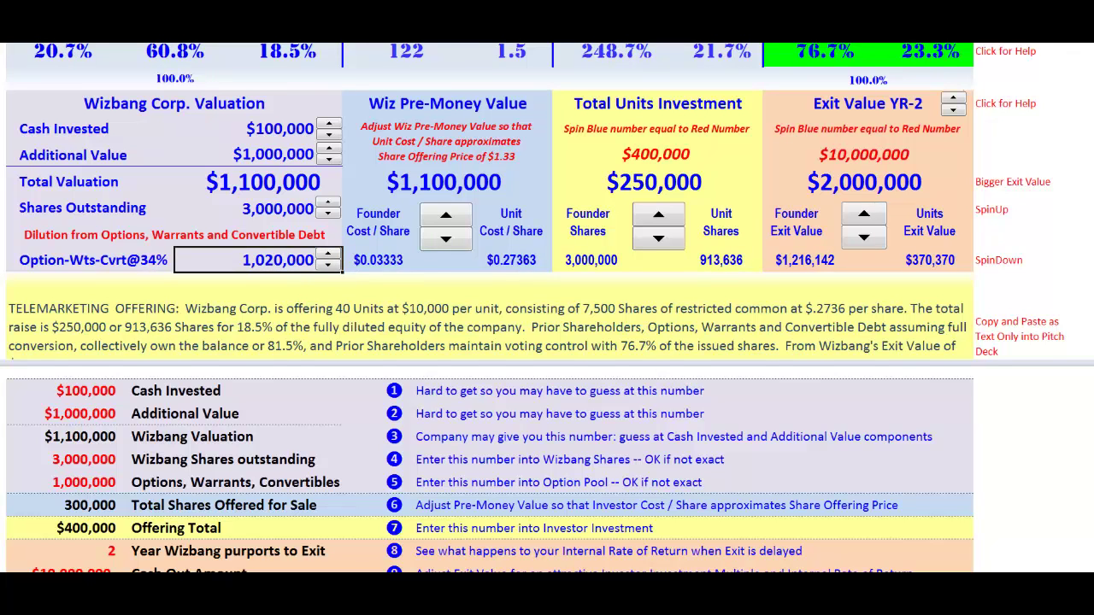
scroll(817, 238, "up", 1)
Spin Exit Value YR-2 up to $10,000,000.
left_click(857, 232)
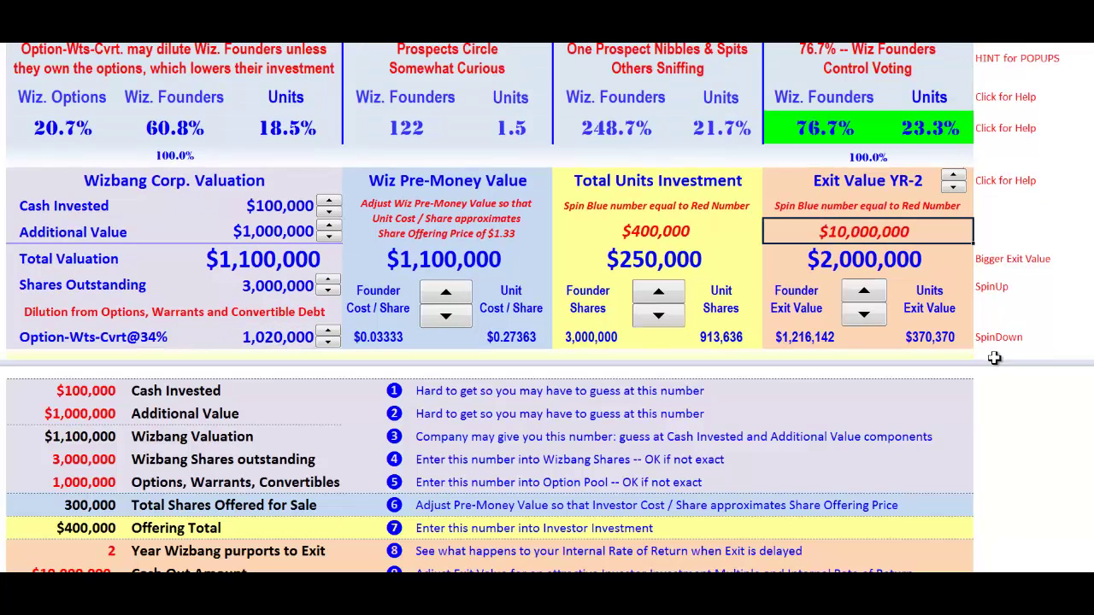
left_click(865, 293)
left_click(865, 292)
left_click(865, 292)
left_click(864, 292)
left_click(865, 292)
left_click(864, 292)
left_click(864, 292)
left_click(864, 292)
left_click(865, 292)
left_click(865, 293)
left_click(865, 292)
left_click(865, 292)
left_click(865, 292)
left_click(865, 292)
left_click(865, 293)
left_click(864, 292)
left_click(865, 292)
left_click(864, 292)
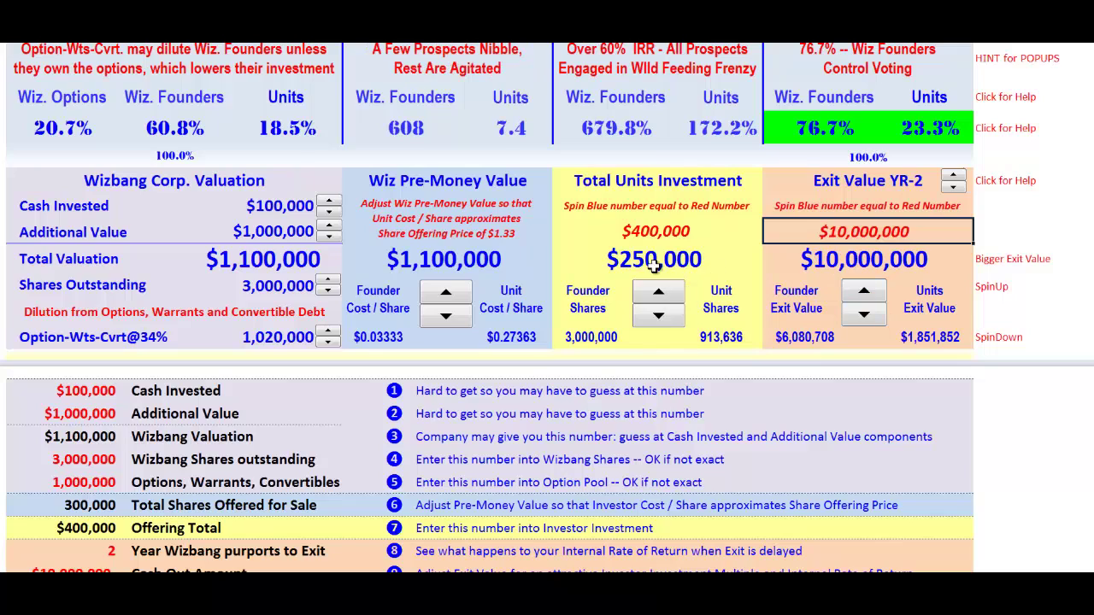
Raise Total Units Investment to $400,000 and start increasing Wiz Pre-Money Value.
left_click(648, 231)
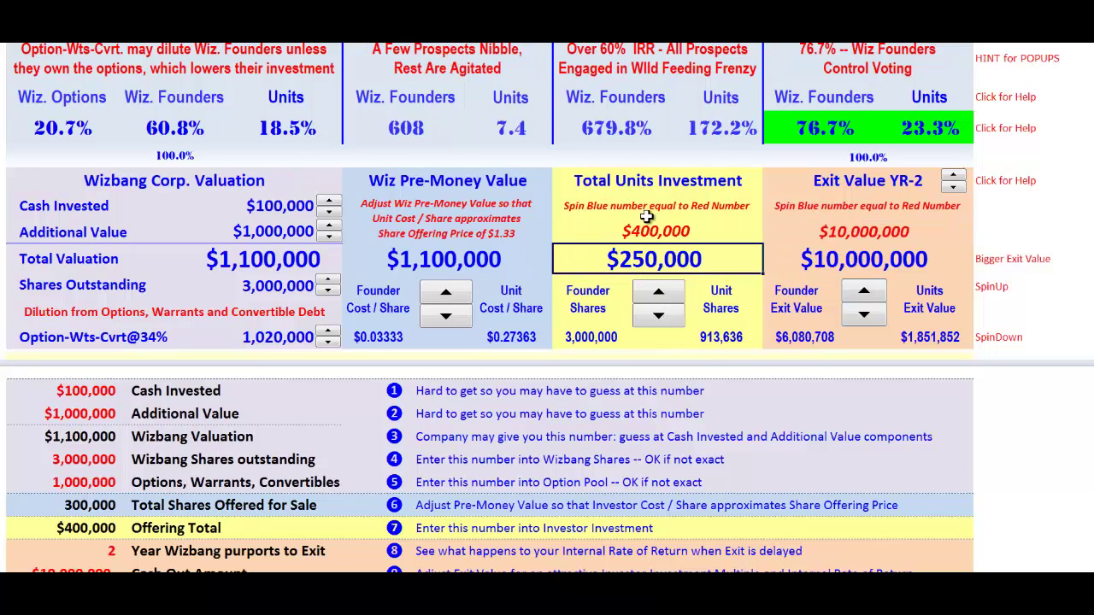
left_click(657, 293)
left_click(656, 293)
left_click(656, 293)
left_click(656, 293)
left_click(656, 293)
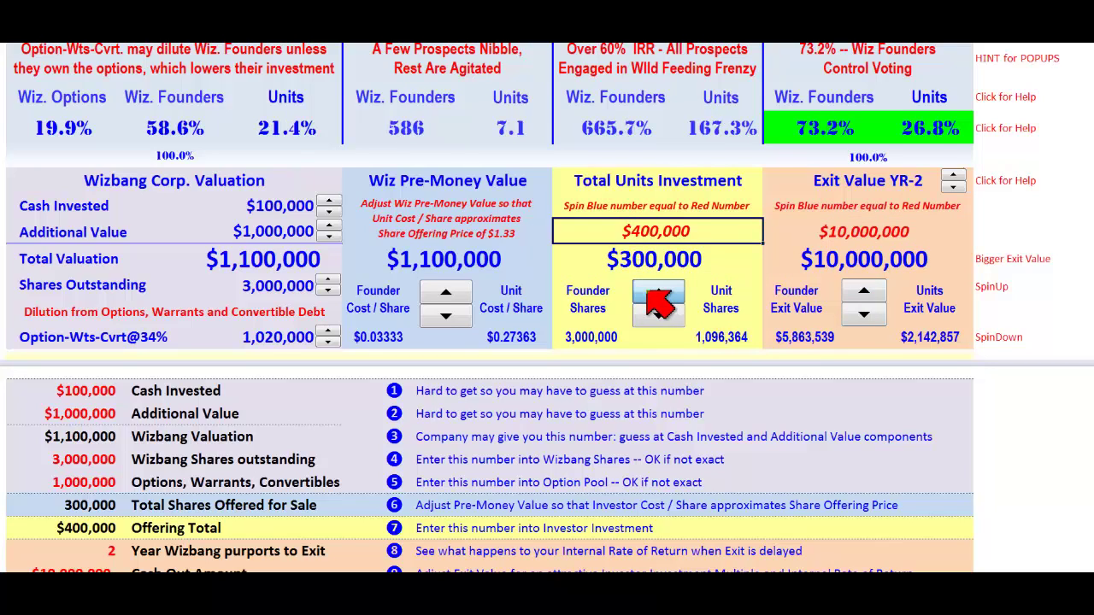
left_click(656, 293)
left_click(656, 293)
left_click(657, 293)
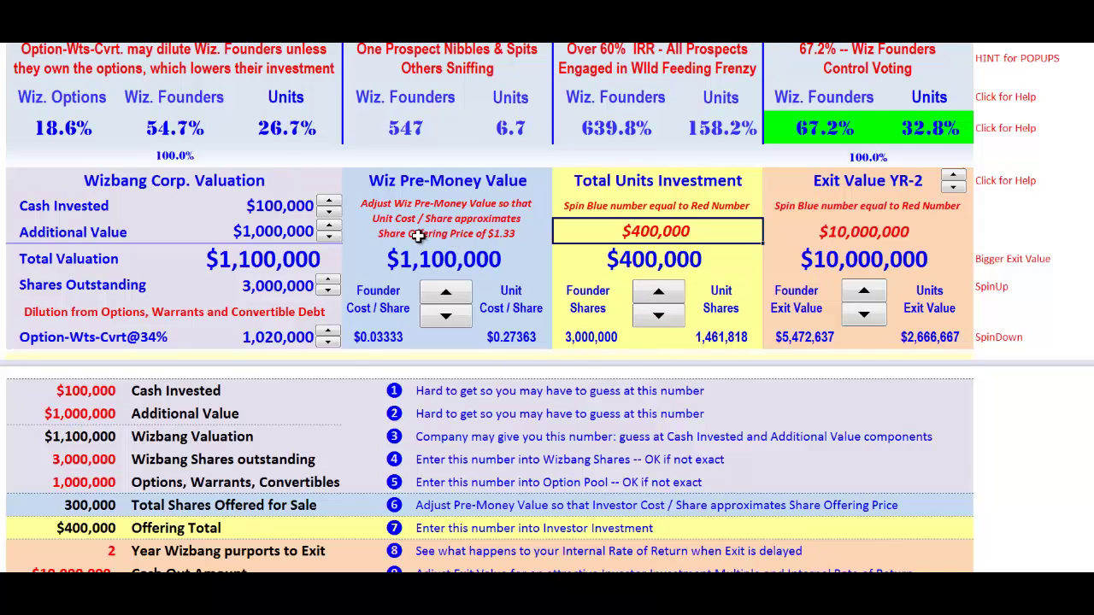
left_click(445, 293)
Spin Wiz Pre-Money Value to about $5,400,000, then down to $5,350,000 ($1.33085 per share).
left_click(445, 295)
left_click(446, 294)
left_click_drag(436, 289, 444, 300)
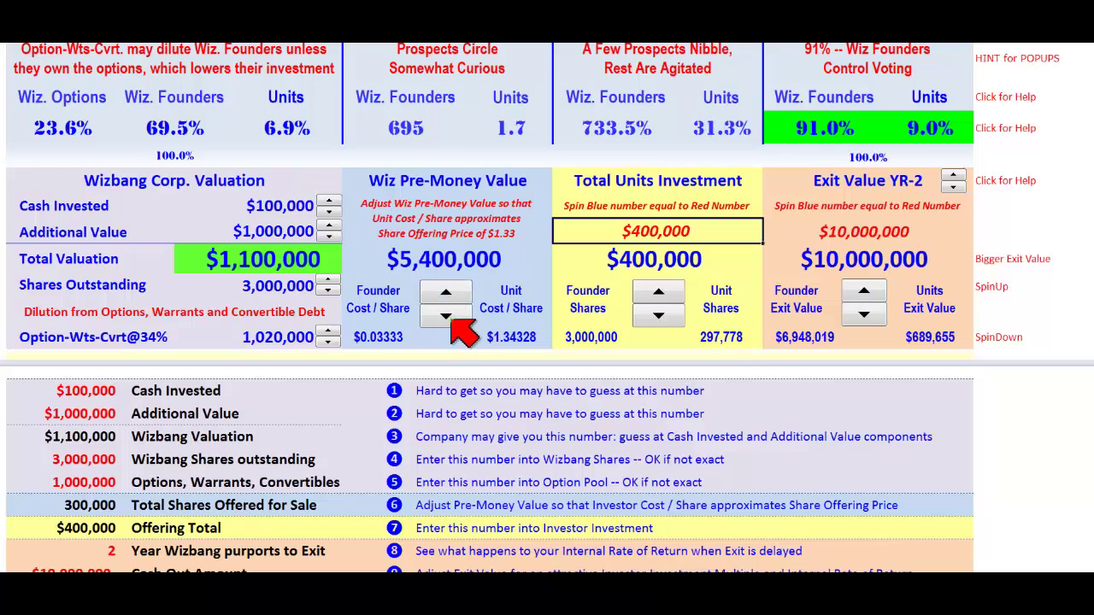
left_click(446, 315)
left_click(446, 315)
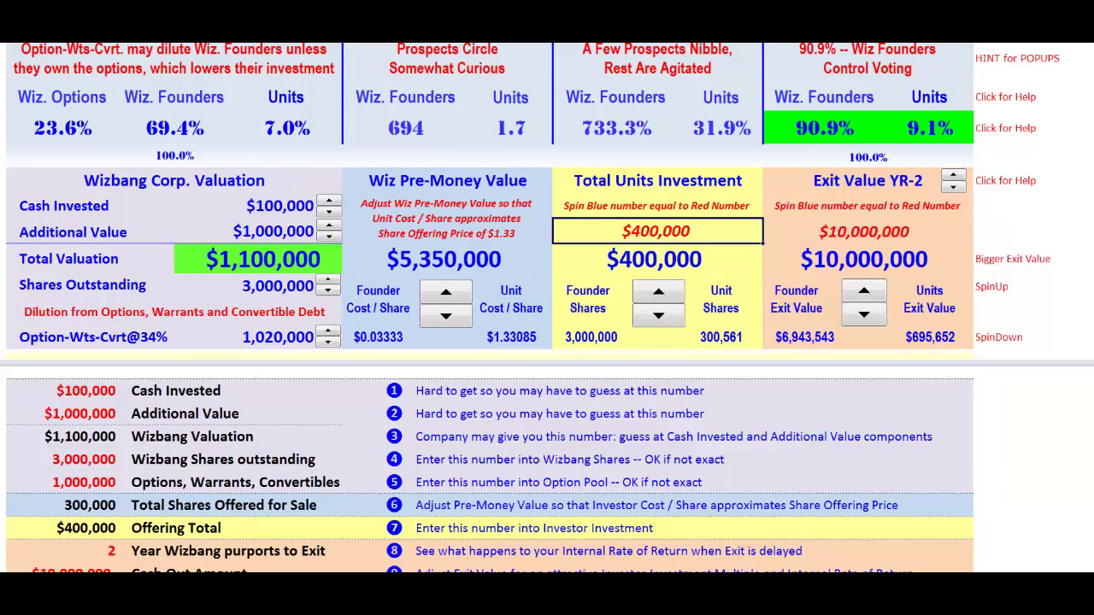
scroll(530, 201, "up", 1)
left_click(517, 158)
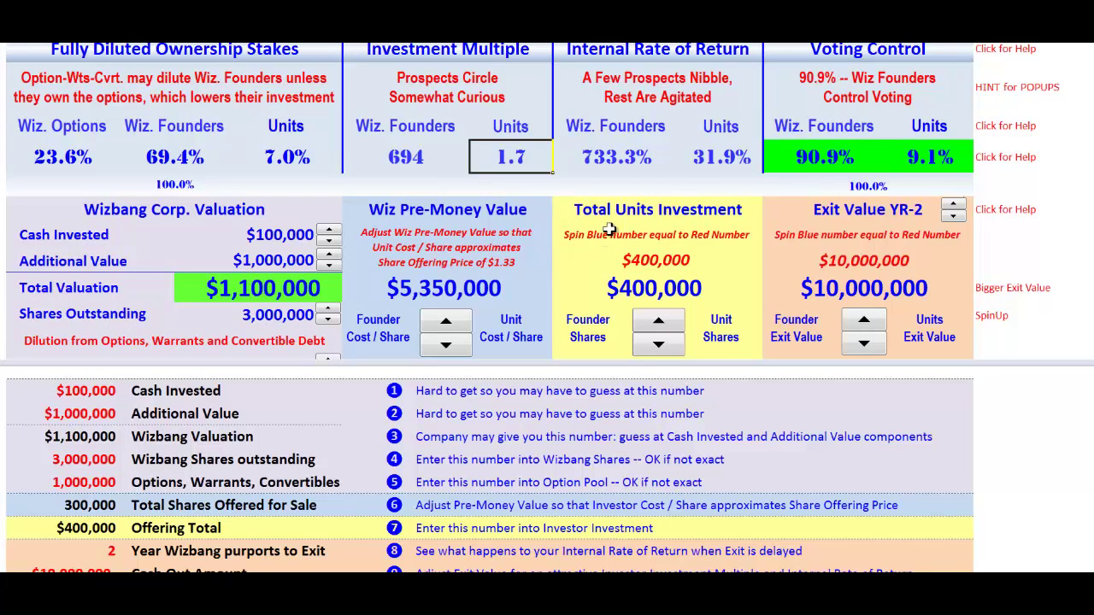
left_click(711, 154)
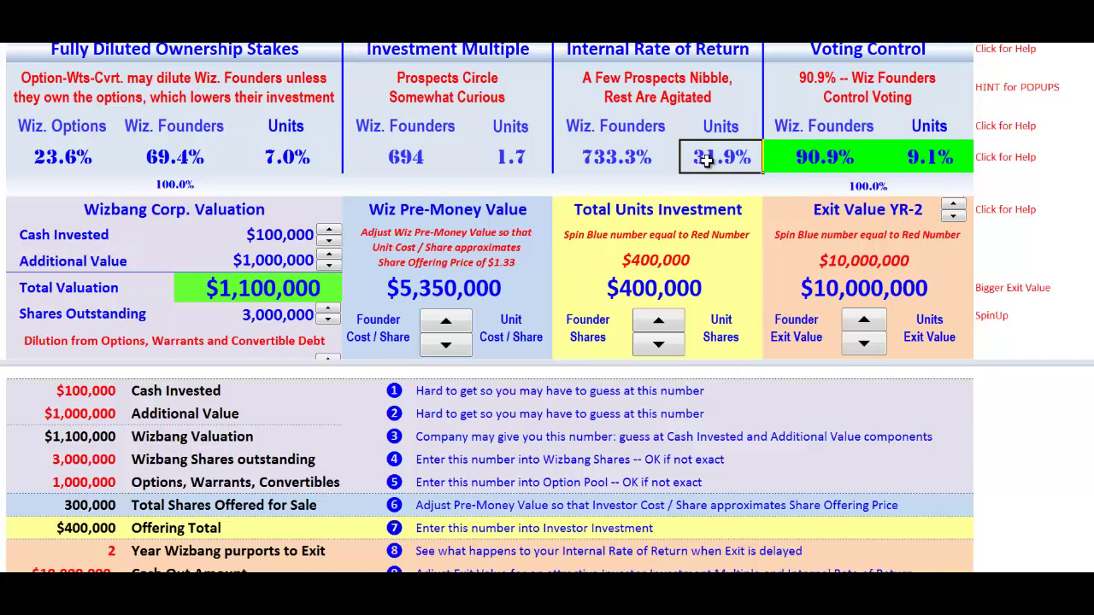
left_click(870, 205)
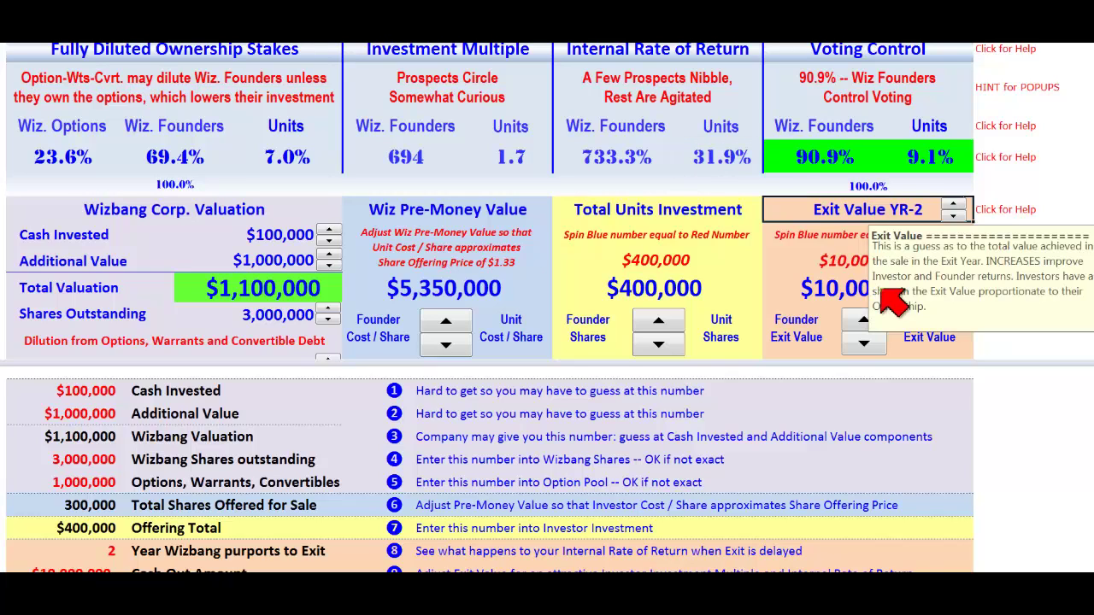
left_click(1007, 156)
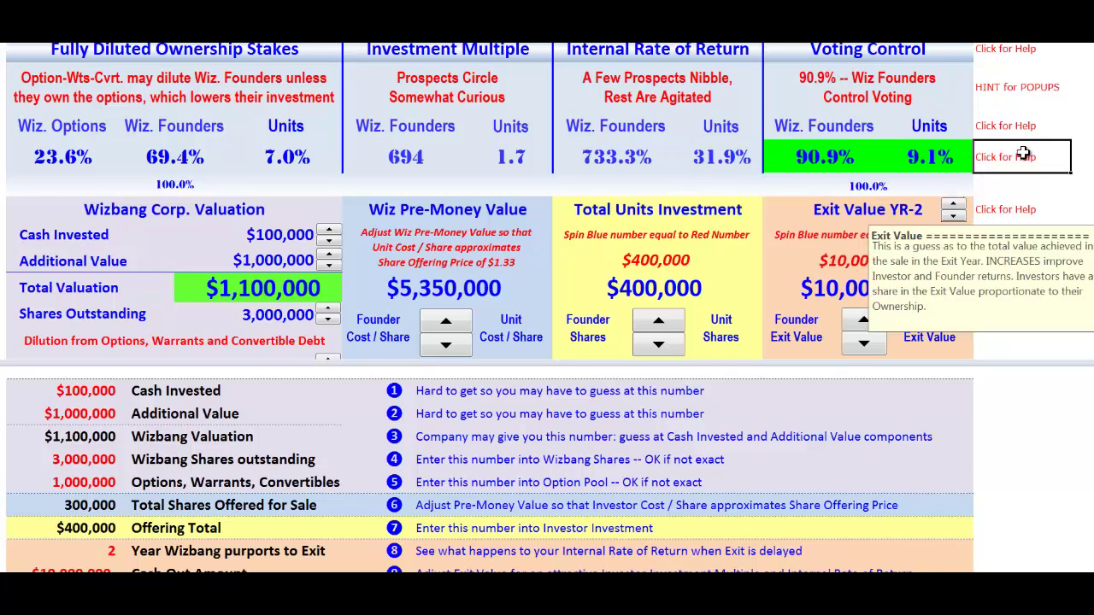
left_click(839, 158)
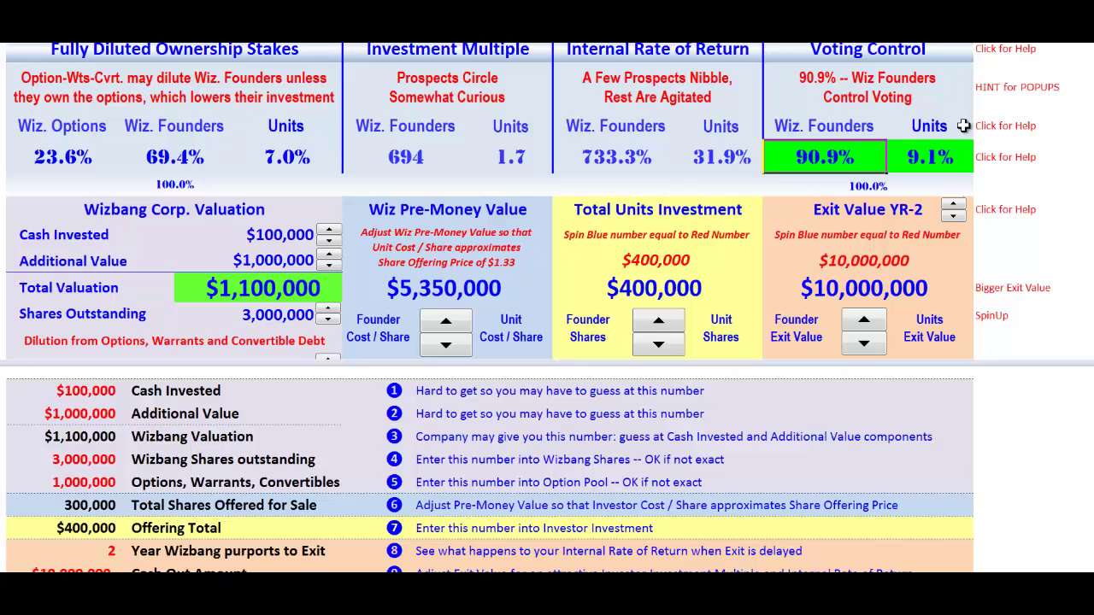
left_click(928, 150)
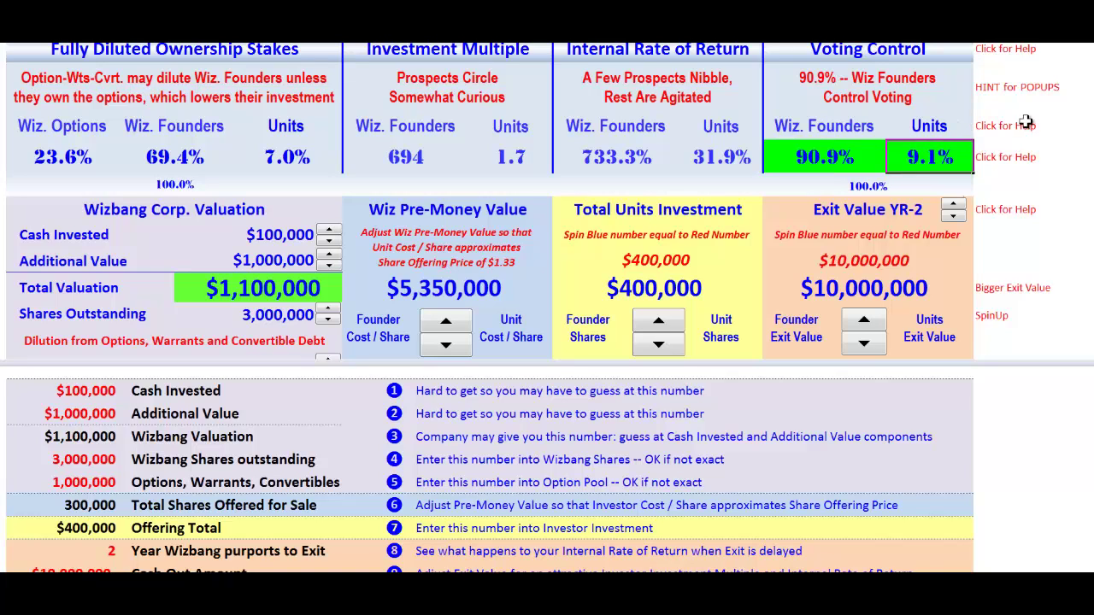
left_click(58, 159)
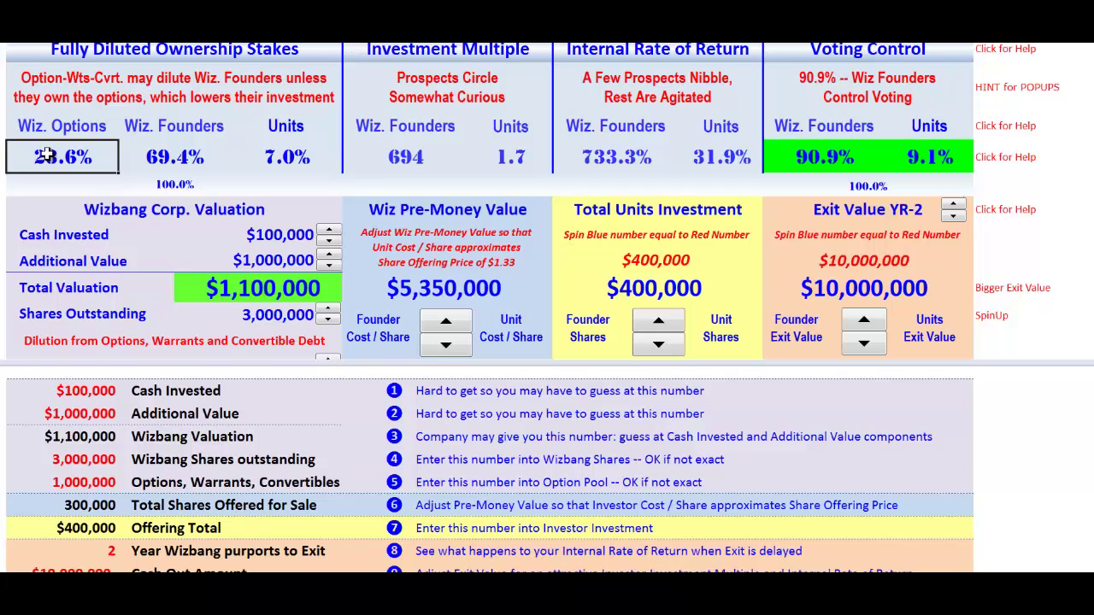
left_click(175, 157)
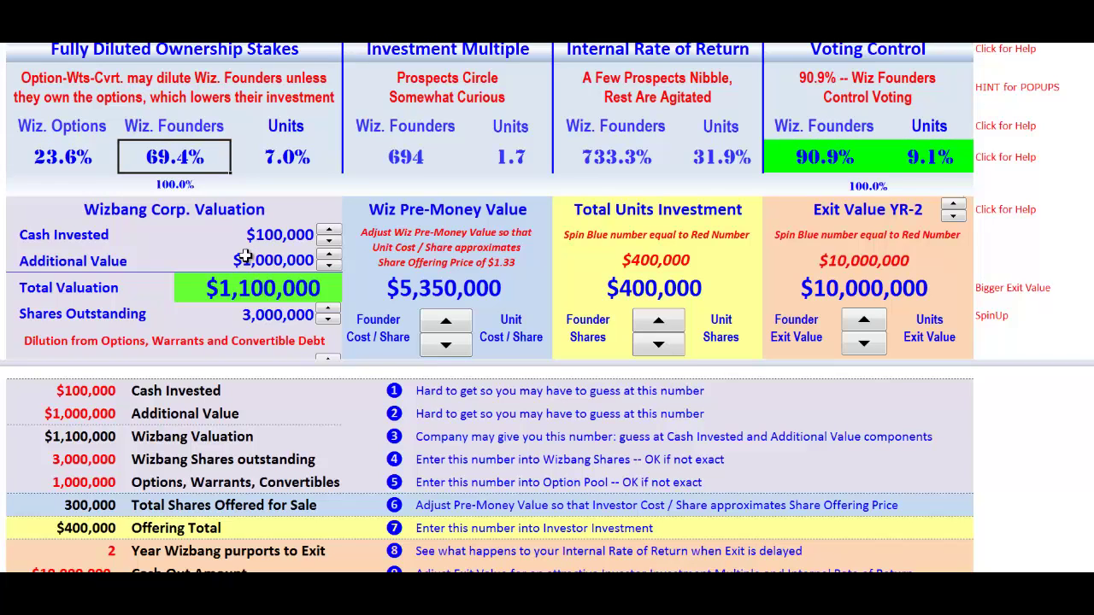
left_click(289, 154)
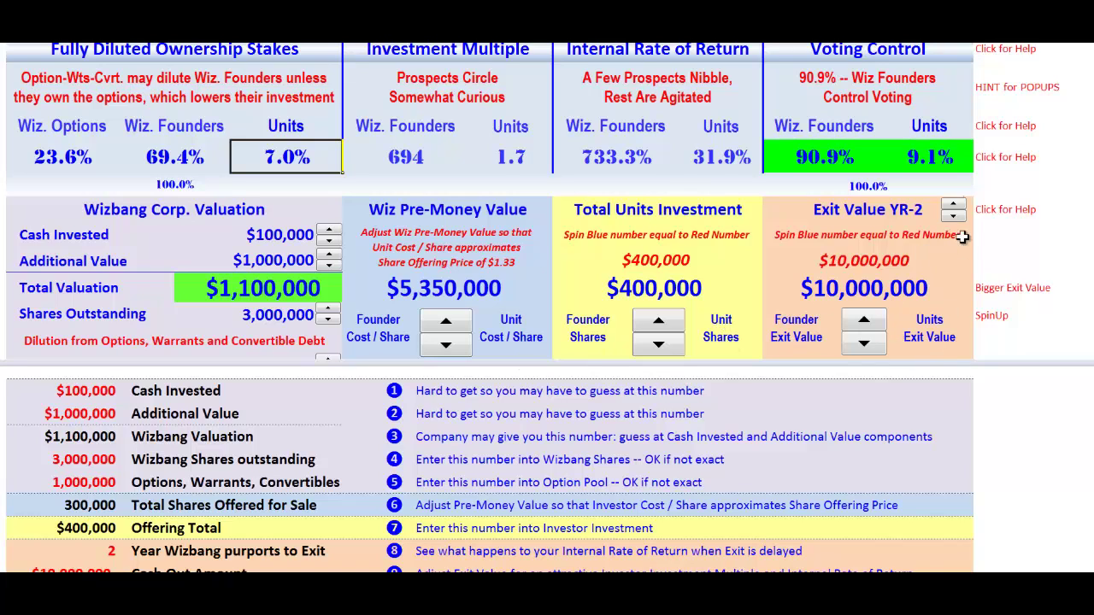
left_click(954, 206)
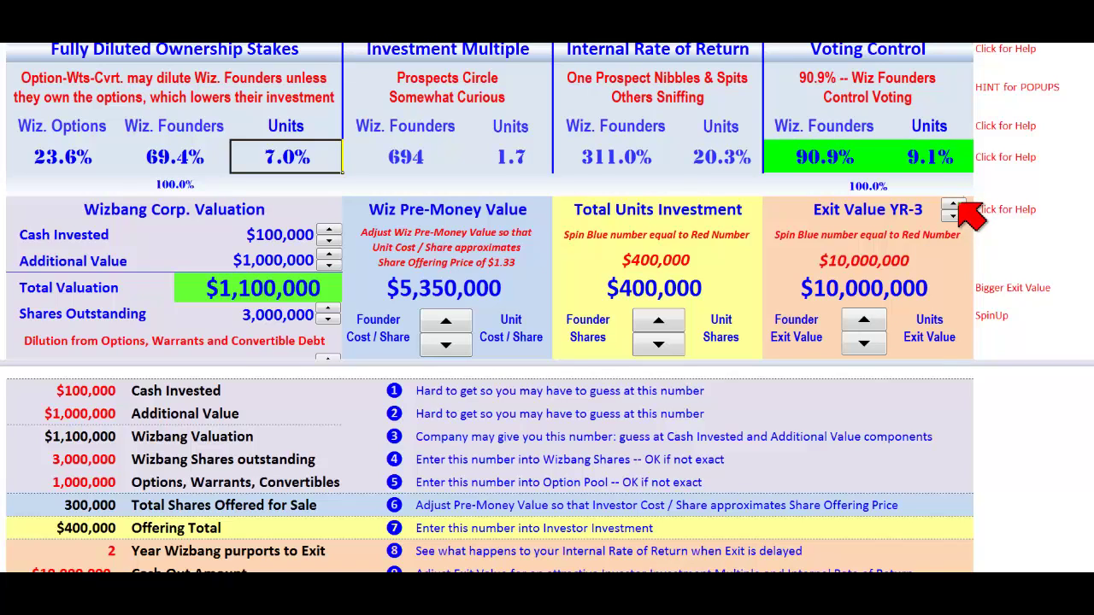
Move the exit to year 4, checking the 1.7 units multiple and 14.8% IRR.
left_click(954, 206)
left_click(511, 154)
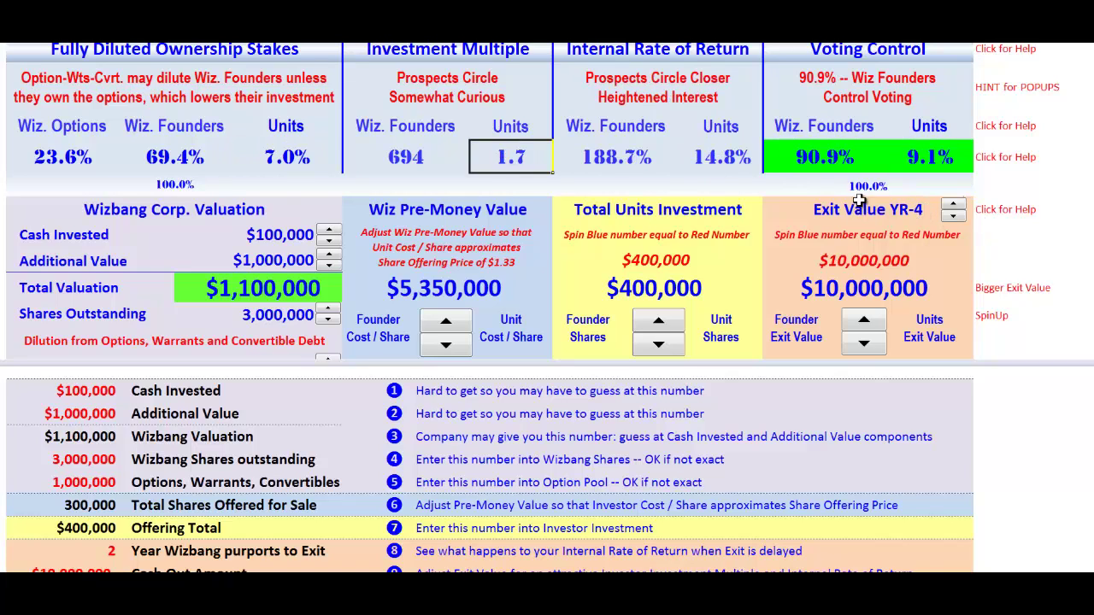
left_click(728, 159)
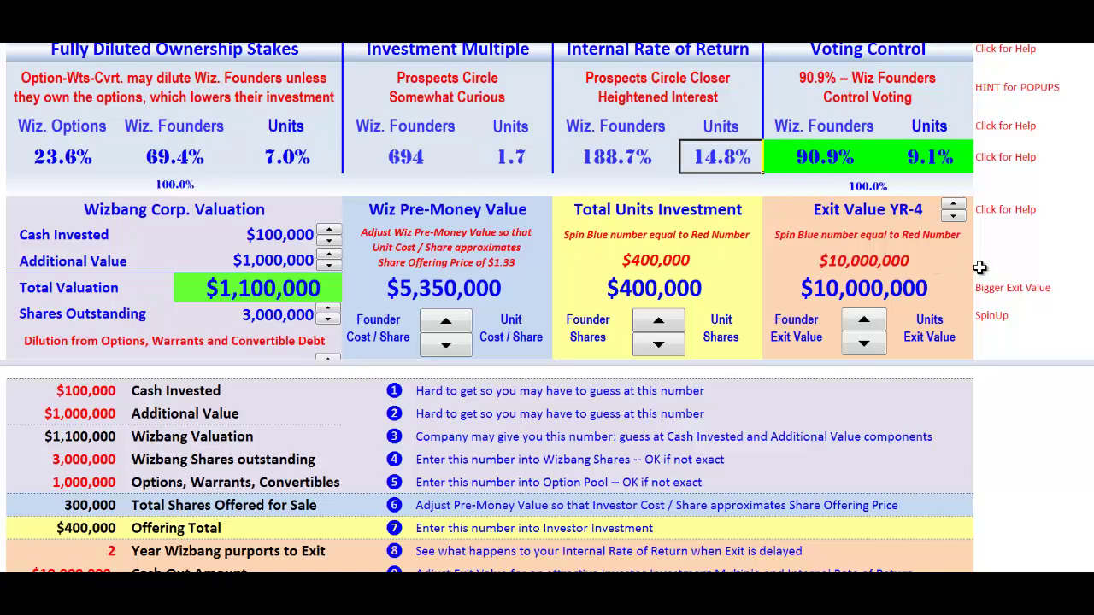
left_click(952, 216)
left_click(952, 216)
left_click(954, 205)
left_click(953, 205)
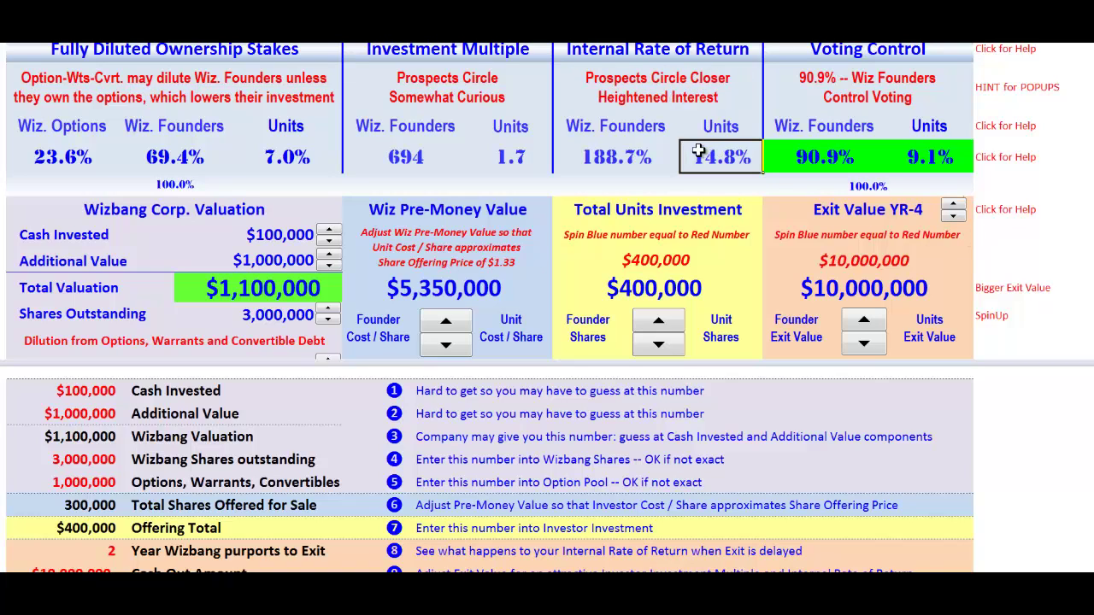
Lower the exit value step by step from $9,700,000 down to $5,000,000.
left_click(864, 343)
left_click(864, 343)
left_click(864, 342)
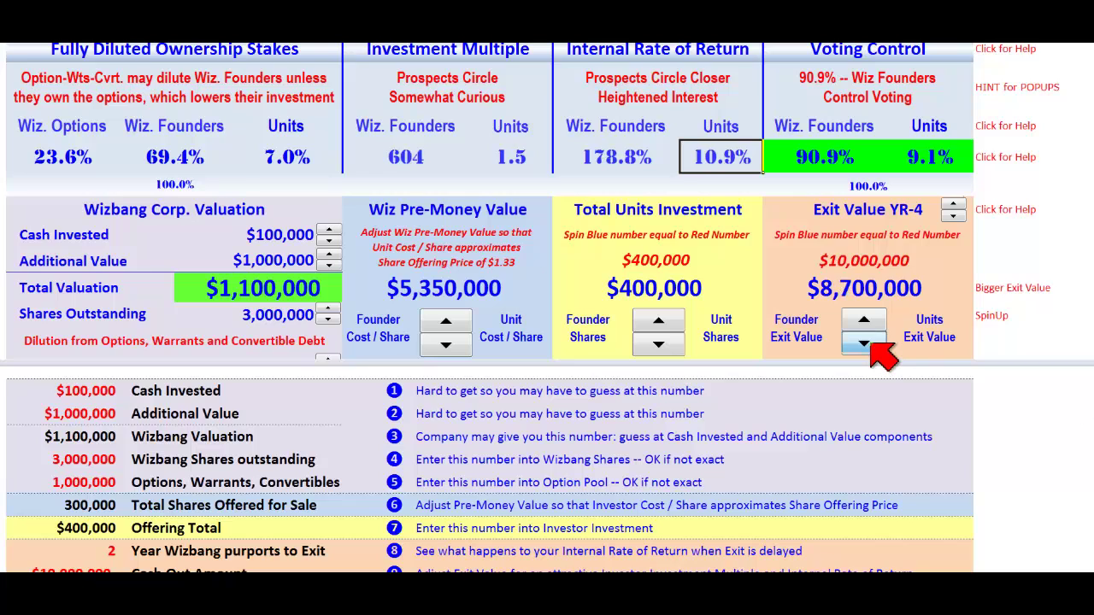
left_click(864, 343)
left_click(864, 342)
left_click(864, 342)
left_click(864, 343)
left_click(864, 343)
left_click(864, 342)
left_click(864, 342)
left_click(864, 342)
left_click(864, 343)
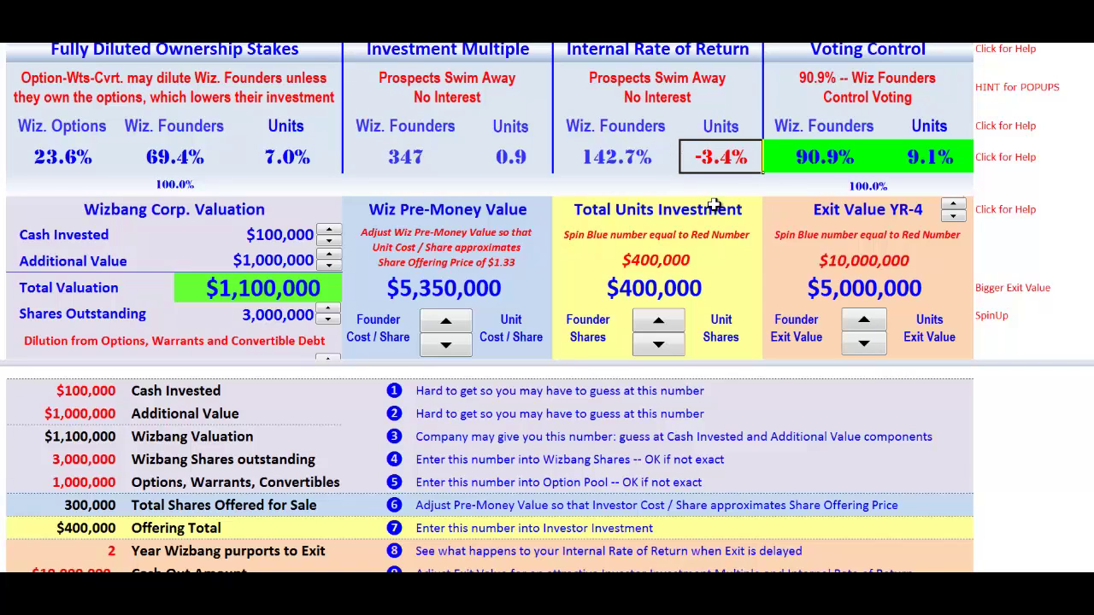
Note the 0.9 units multiple, then spin the exit value back up toward $10,000,000.
left_click(506, 155)
left_click(865, 322)
left_click_drag(865, 323, 865, 322)
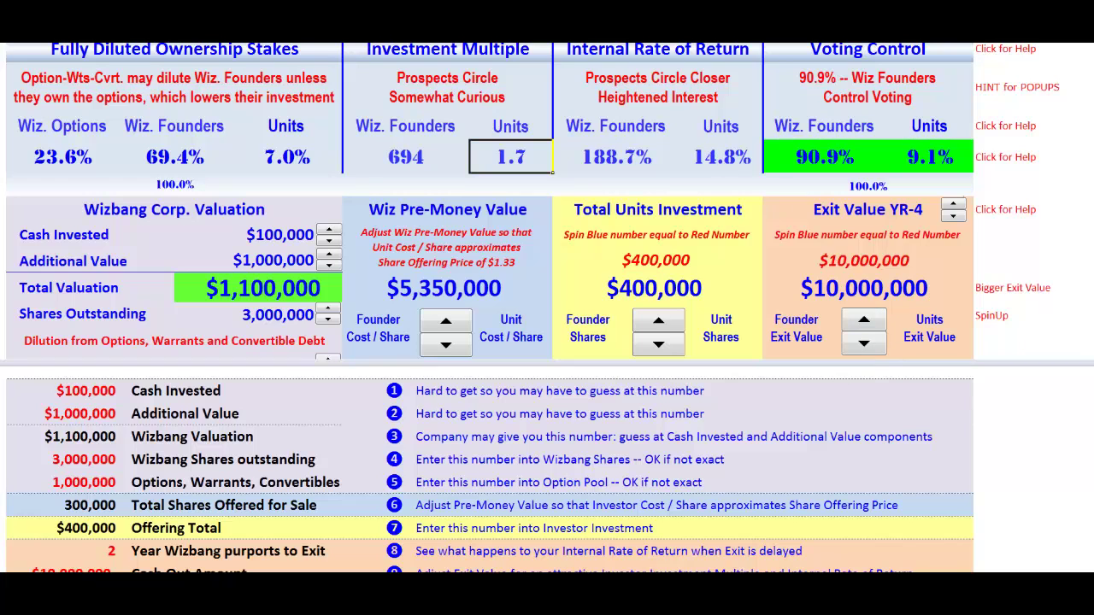
scroll(489, 469, "down", 3)
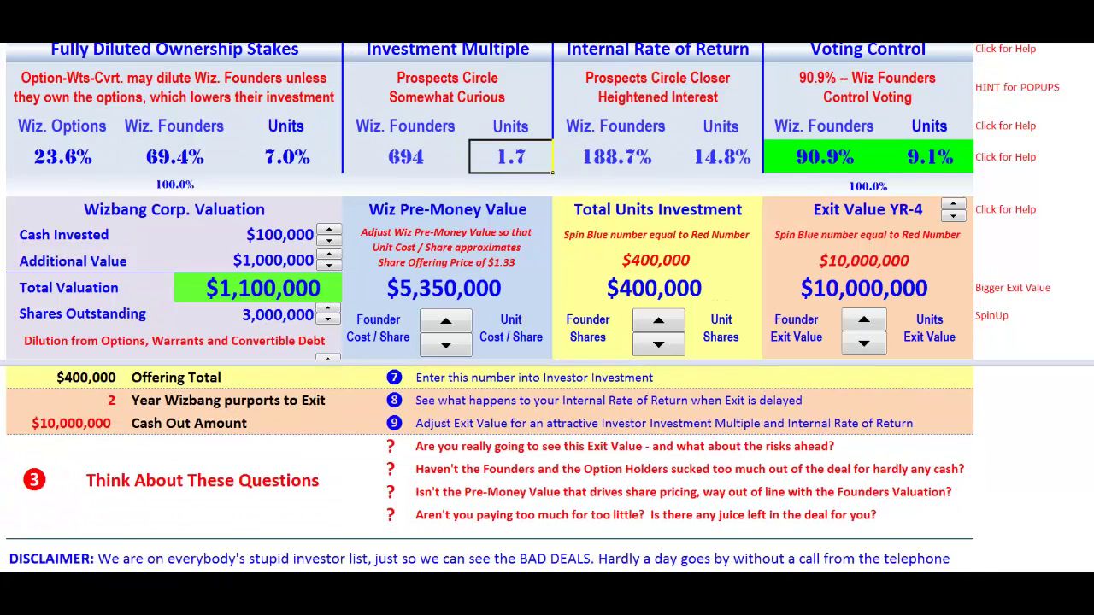
Review the founder and exit-risk questions alongside the $1,100,000 valuation and $5,350,000 pre-money.
left_click(487, 402)
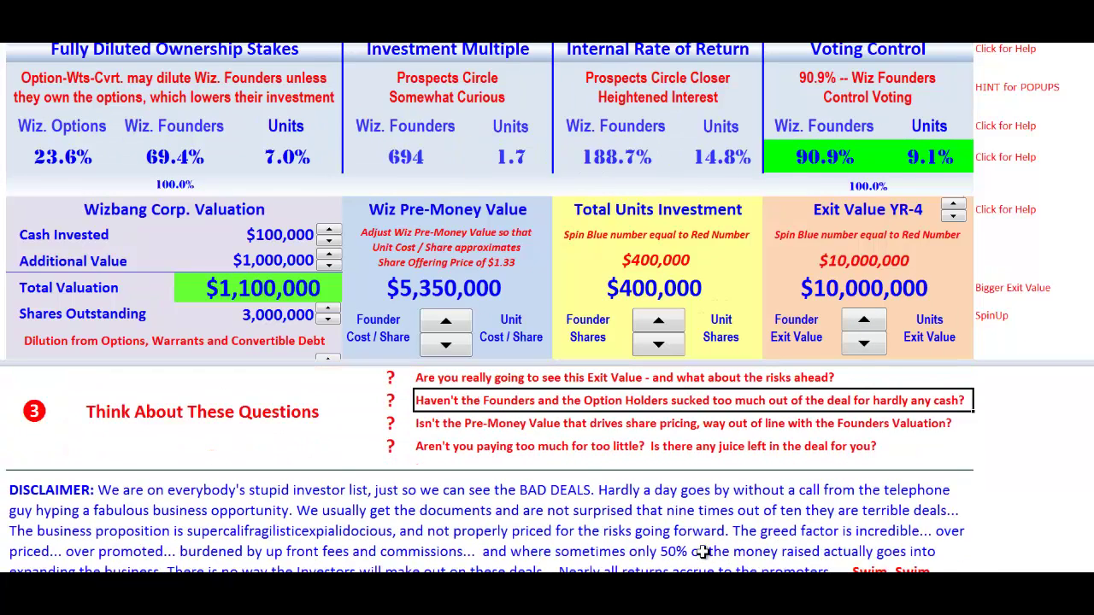
left_click(432, 378)
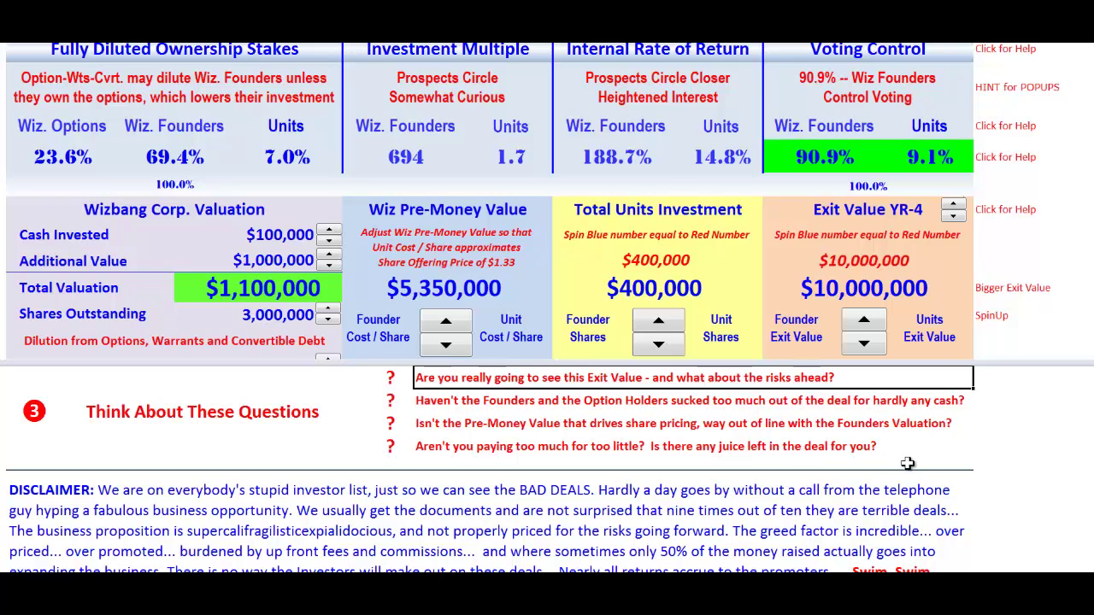
left_click(921, 291)
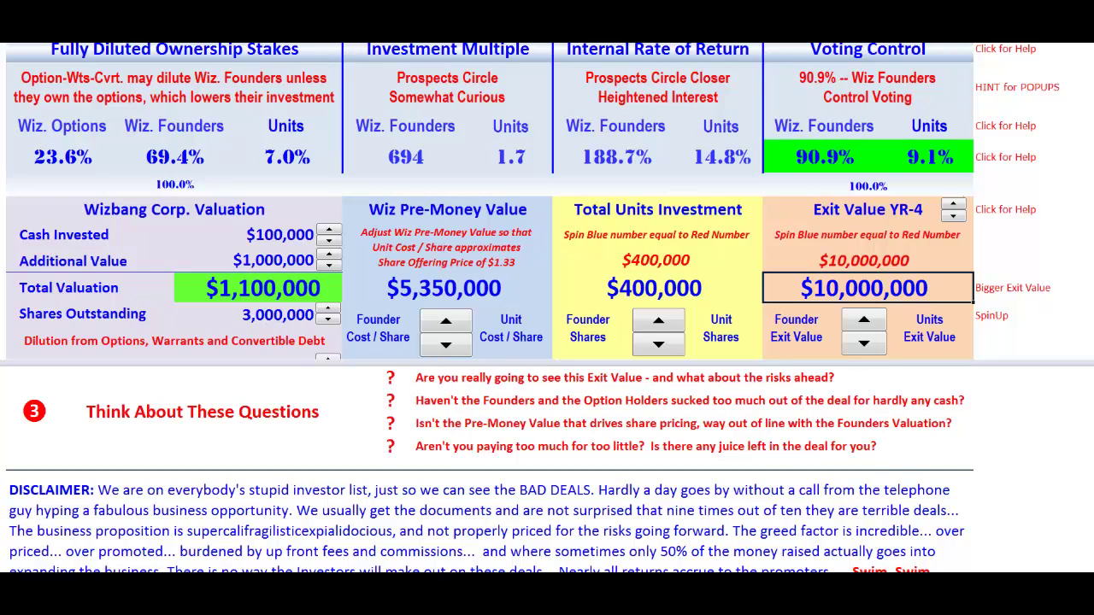
left_click(433, 402)
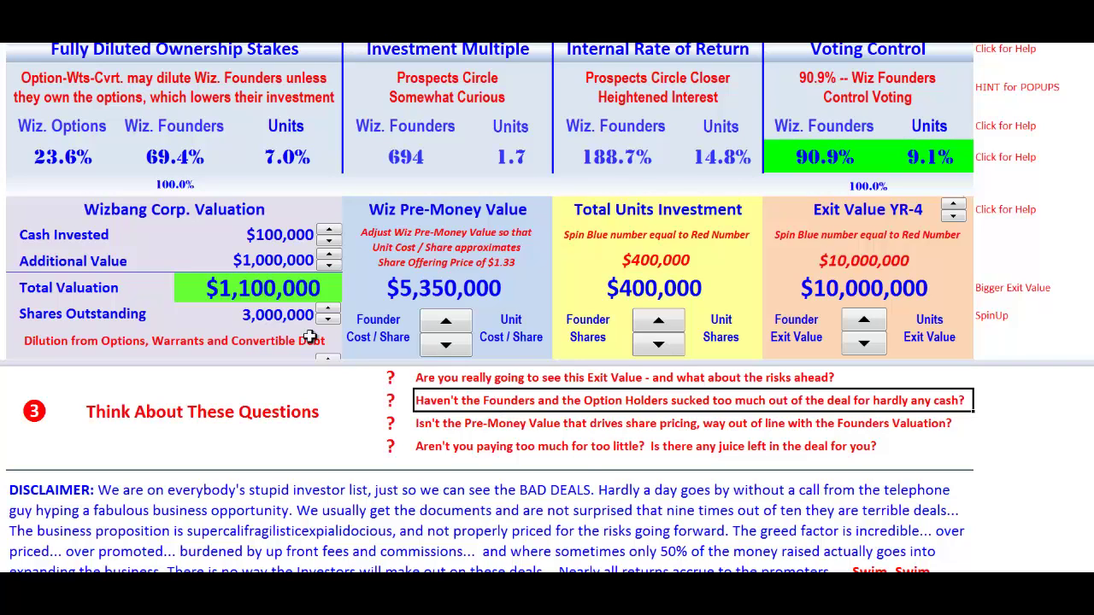
left_click(276, 289)
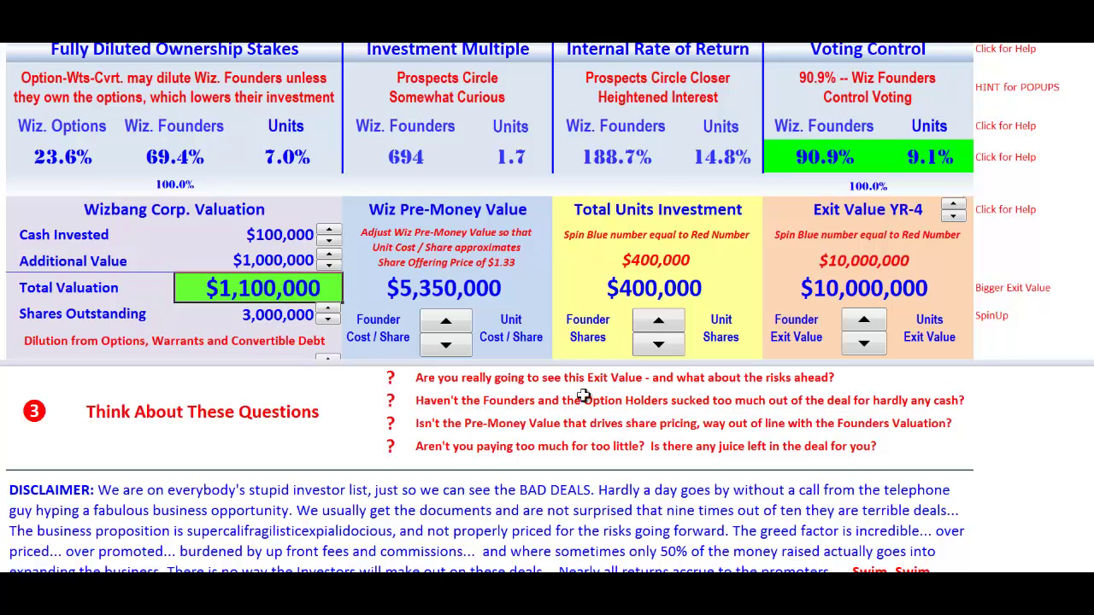
left_click(477, 294)
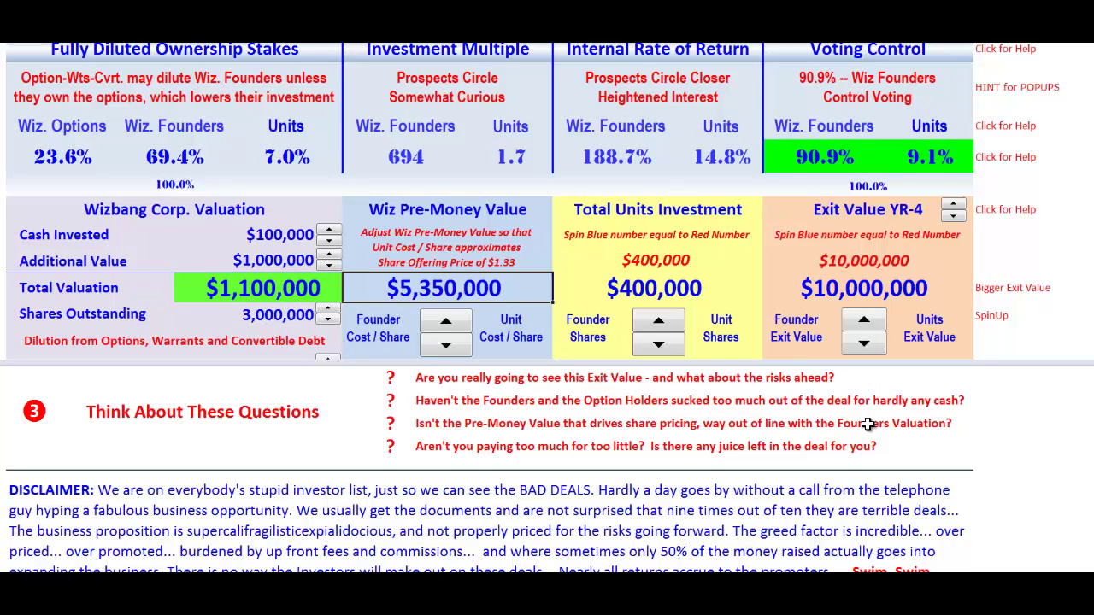
left_click(506, 269)
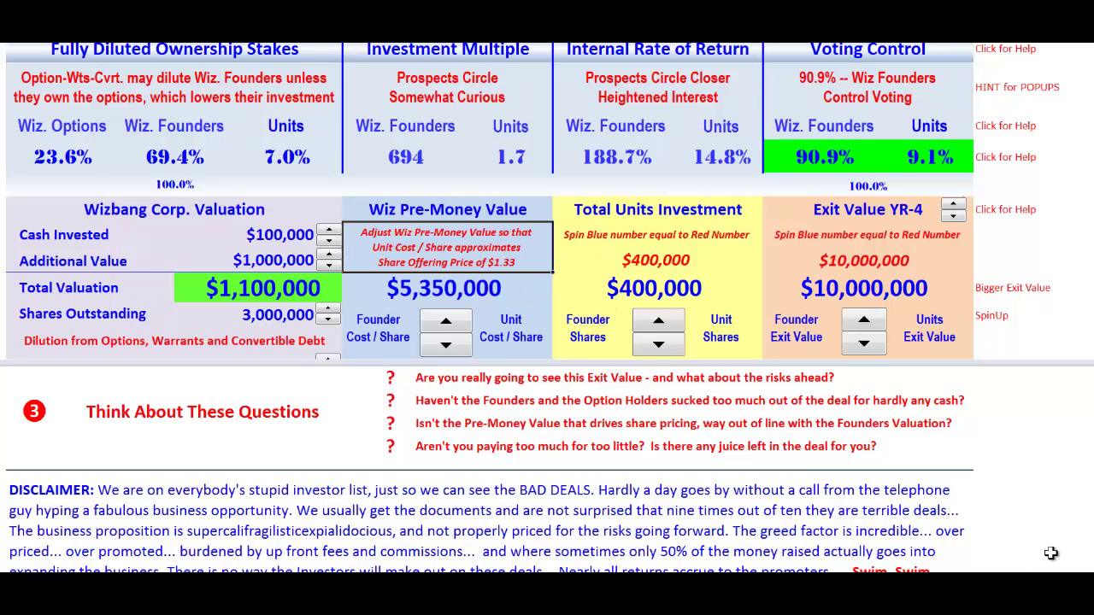
Review the paying-too-much question, $400,000 investment, 7.0% units stake and the disclaimer.
left_click(434, 446)
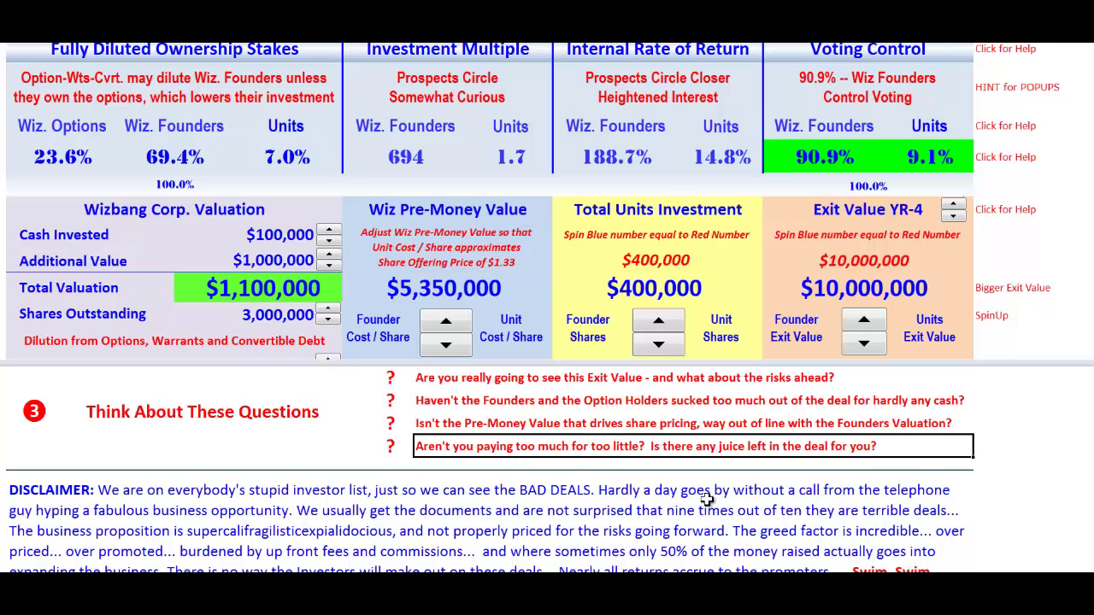
left_click(651, 286)
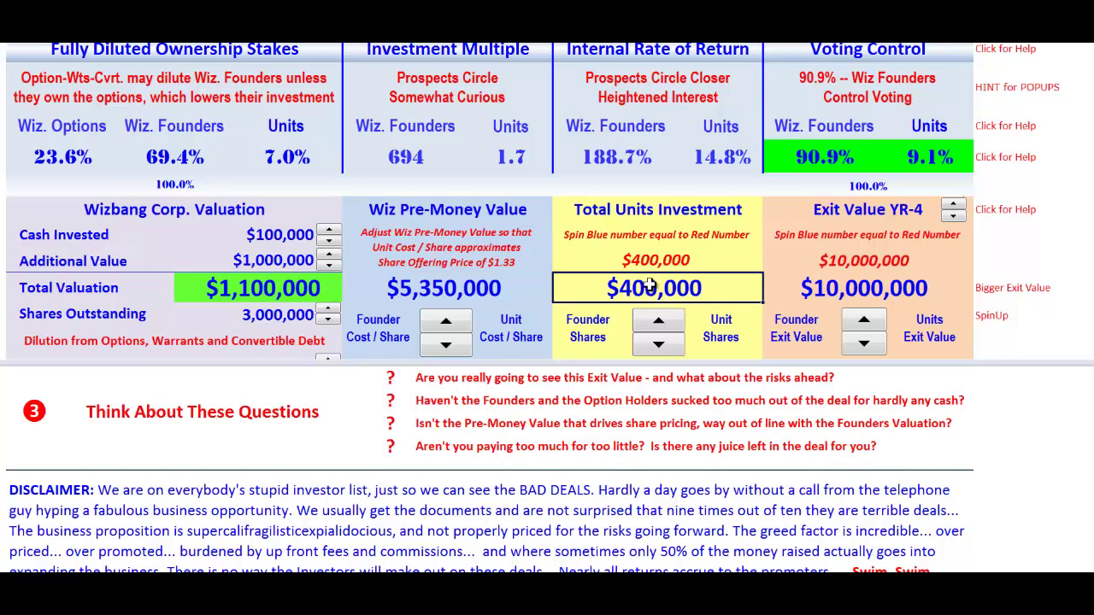
left_click(284, 156)
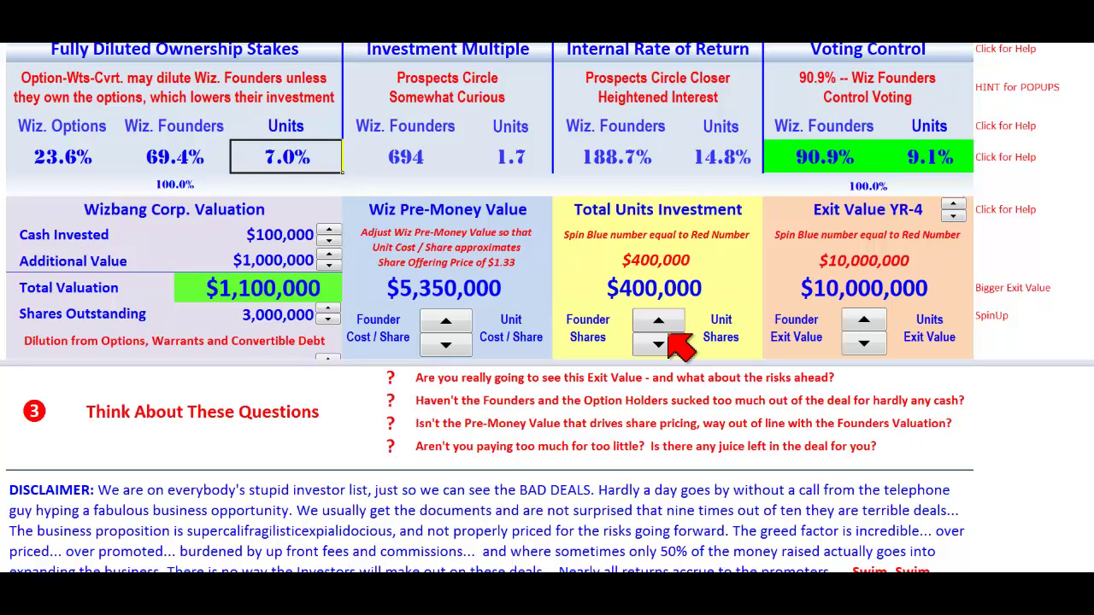
left_click(404, 510)
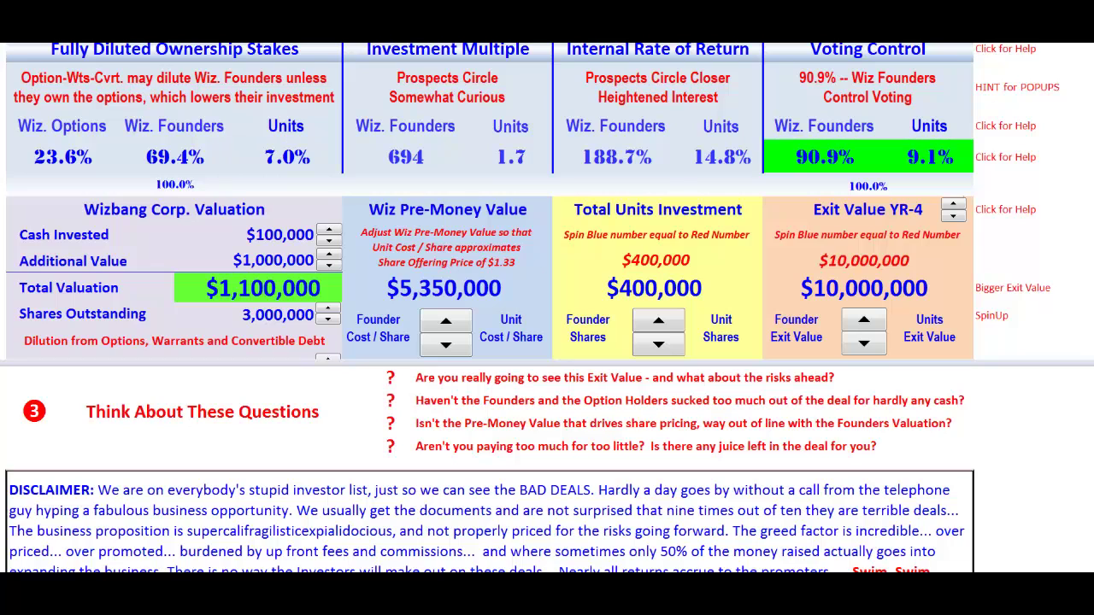
Scroll down to the disclaimer's closing 'Swim, Swim, Swim Away ... and Keep Your Arms and Legs!' warning.
scroll(490, 473, "down", 3)
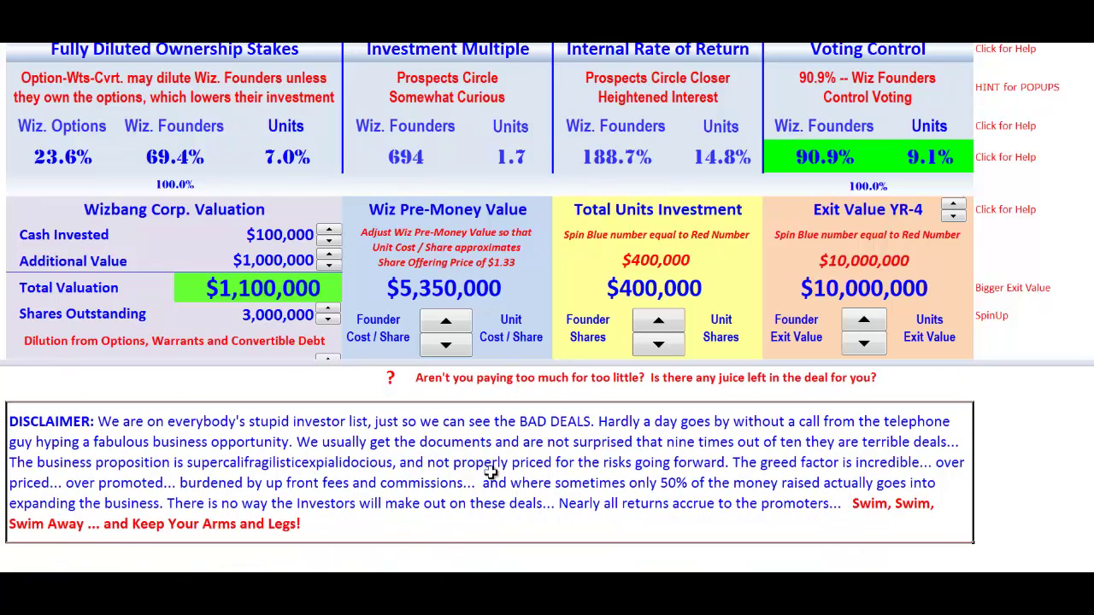